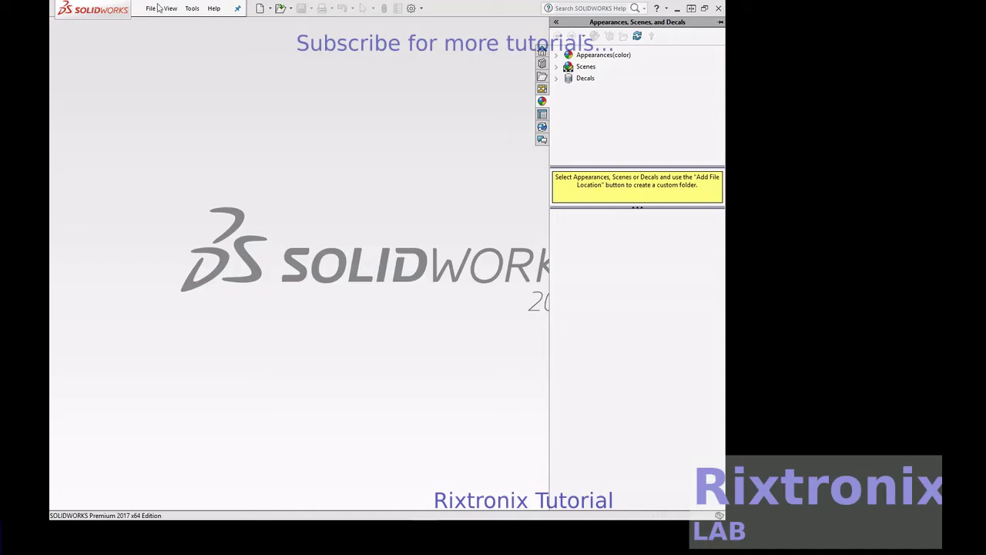
# Step: Create a new blank part document, Part1, past the low-memory warning, and select the Front Plane
pyautogui.click(165, 24)
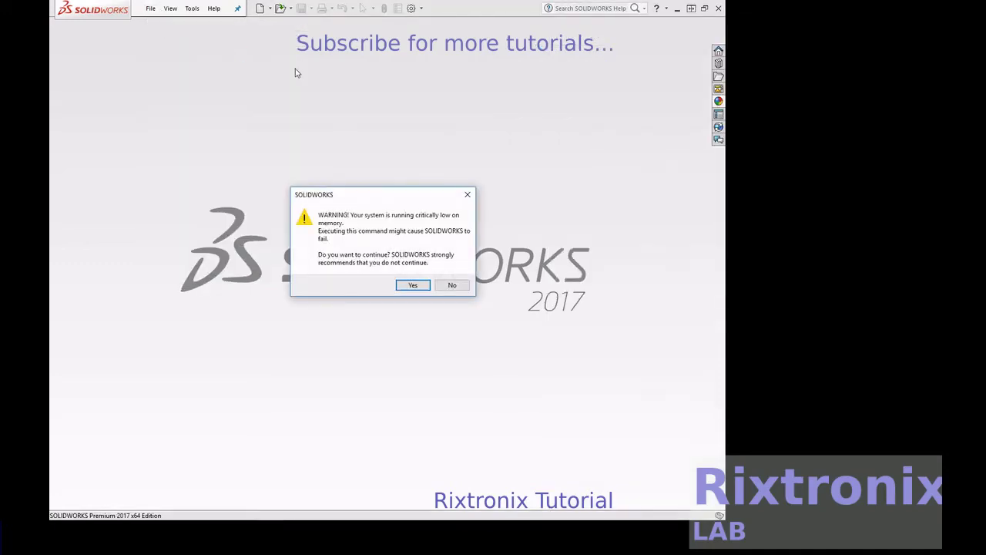
pyautogui.click(408, 286)
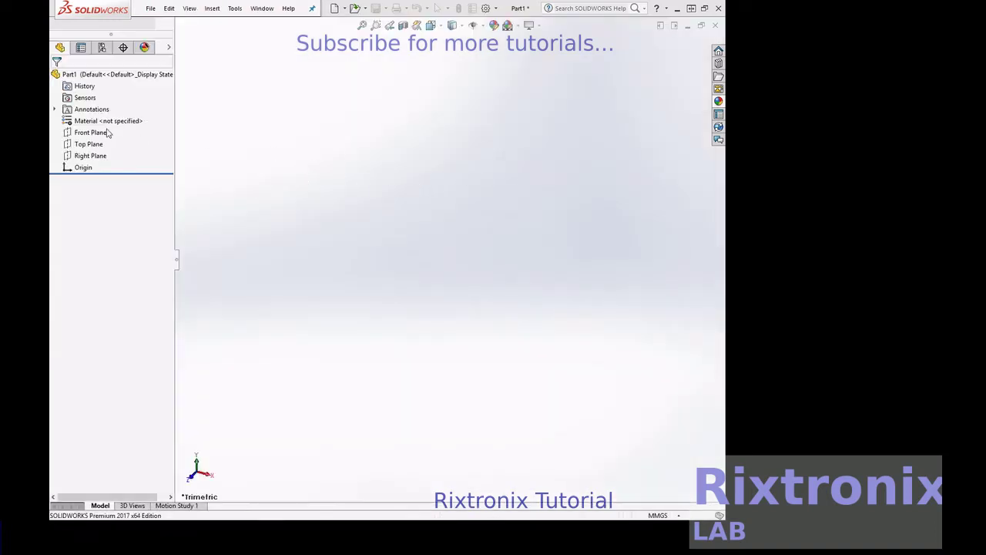
pyautogui.click(98, 180)
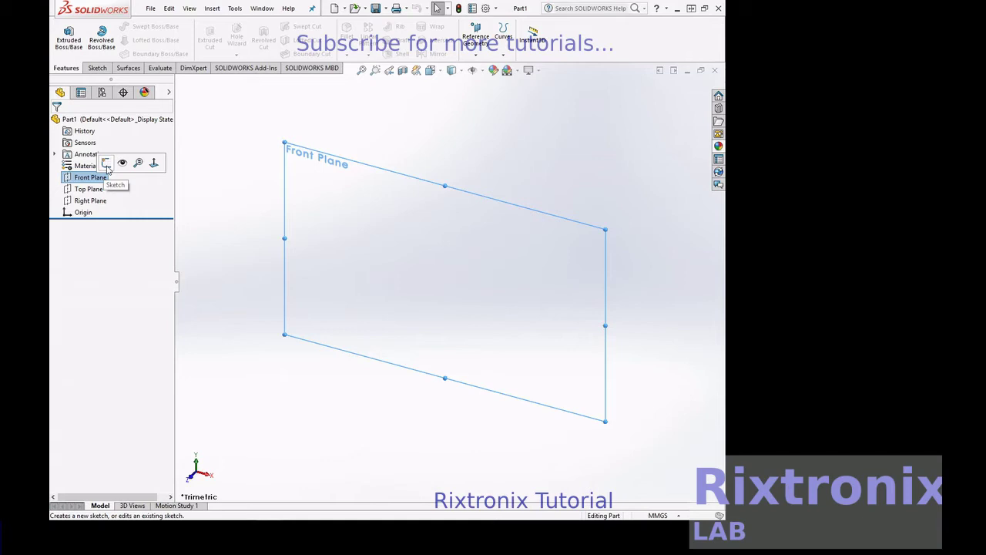
# Step: Sketch a circle centred on the origin on the Front Plane
pyautogui.click(106, 164)
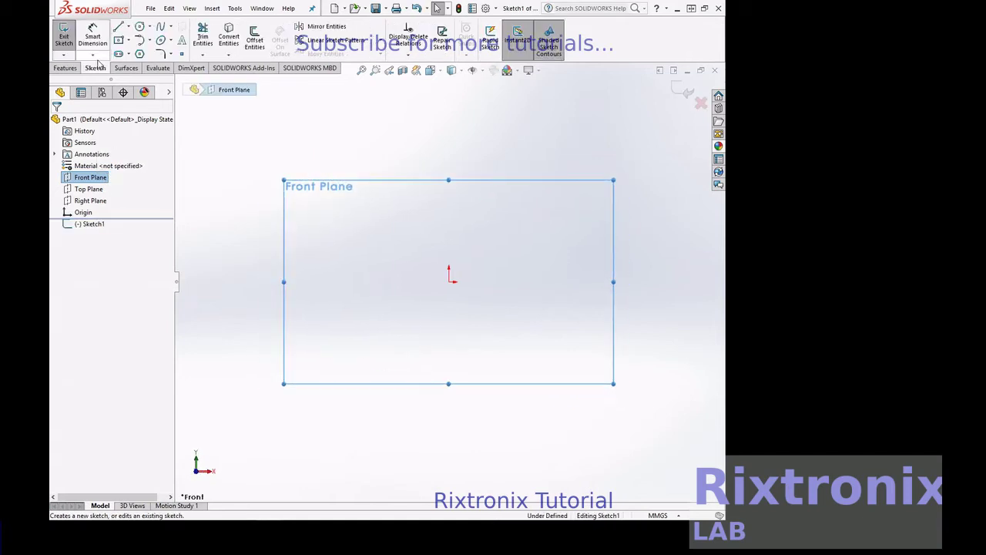
pyautogui.click(140, 27)
pyautogui.click(448, 282)
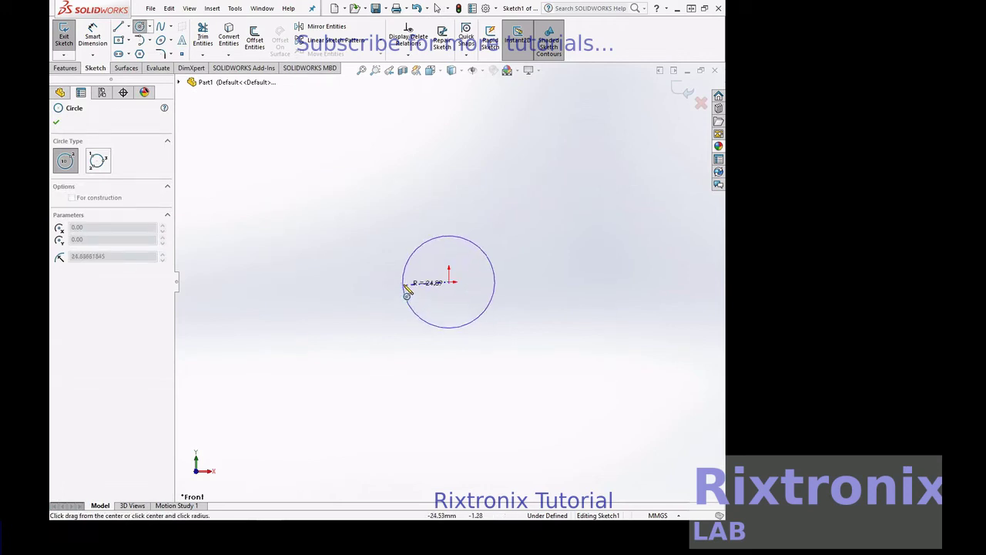
pyautogui.click(409, 284)
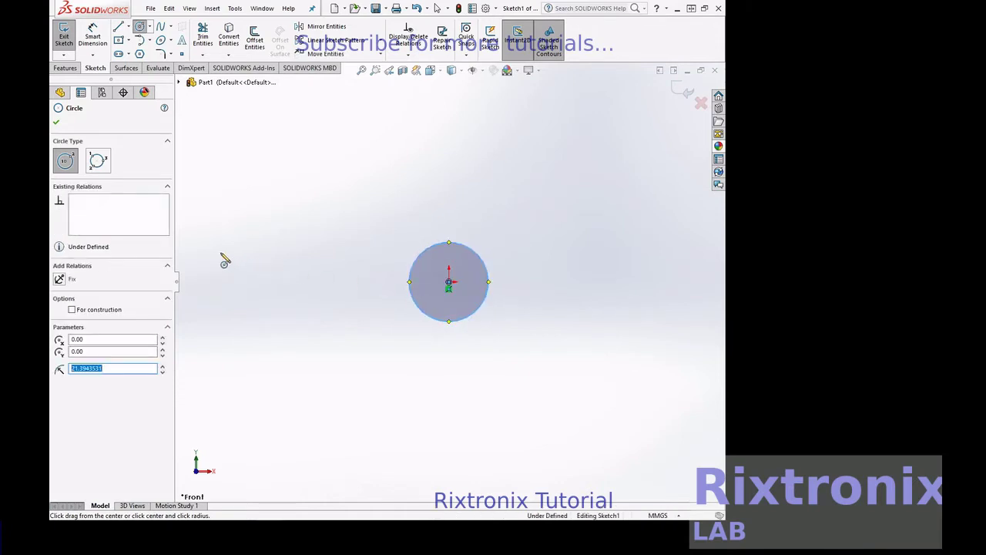
pyautogui.click(56, 123)
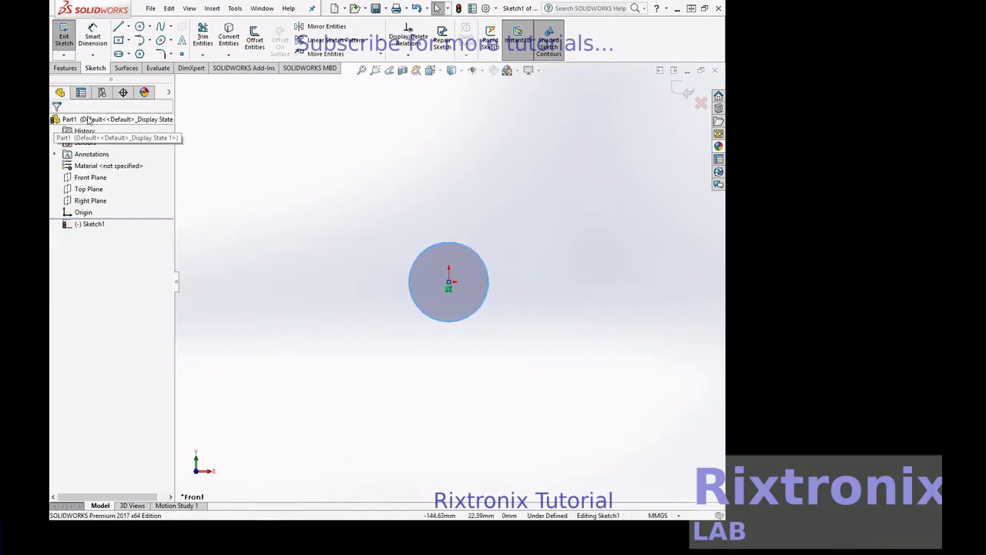
# Step: Extrude the circle 100 mm into a solid cylinder, Boss-Extrude1
pyautogui.click(65, 46)
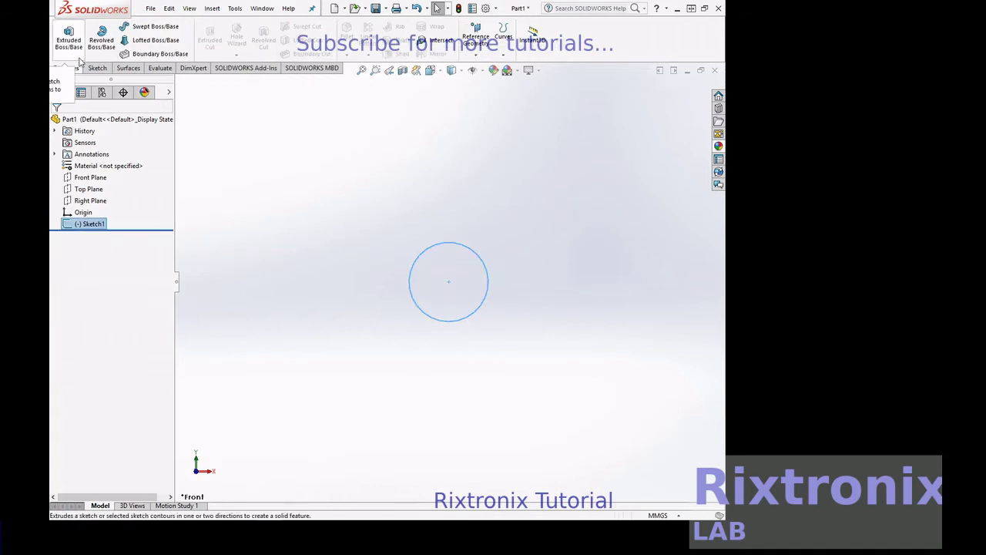
pyautogui.click(76, 48)
pyautogui.rightClick(78, 226)
pyautogui.click(77, 223)
pyautogui.write('00.00mm')
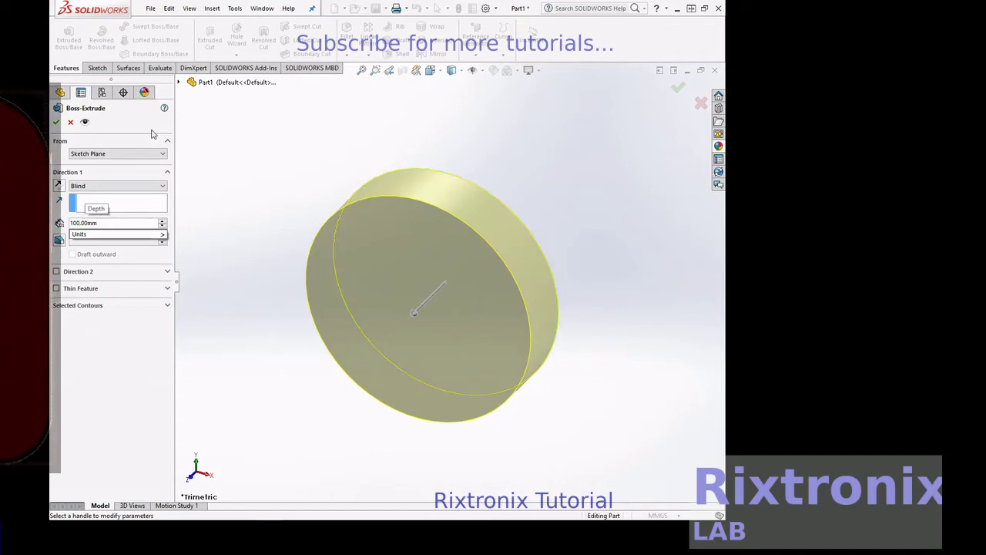
pyautogui.press('Return')
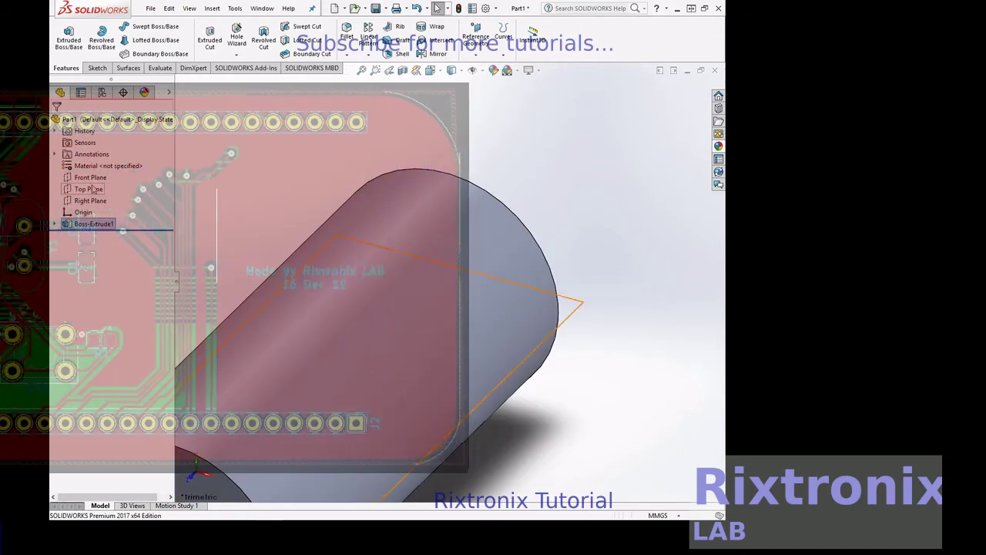
pyautogui.click(90, 177)
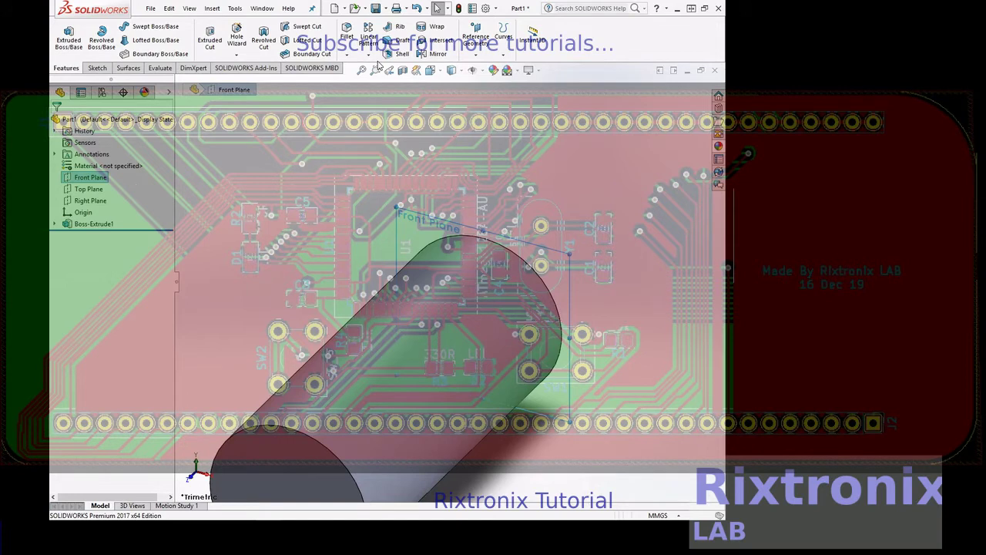
# Step: Create Plane1 referencing the Front Plane, the cylinder's end face and a vertex
pyautogui.click(477, 54)
pyautogui.click(484, 67)
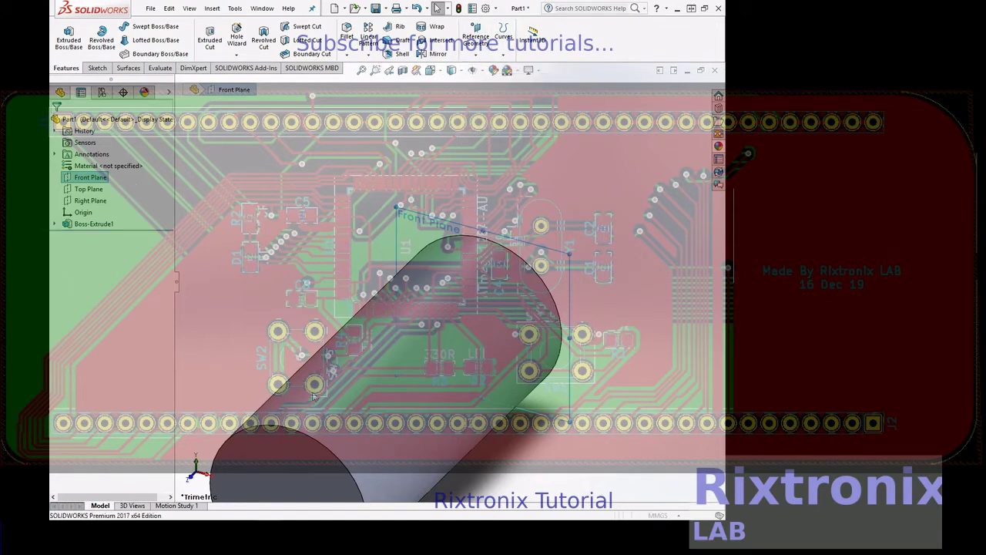
pyautogui.click(305, 436)
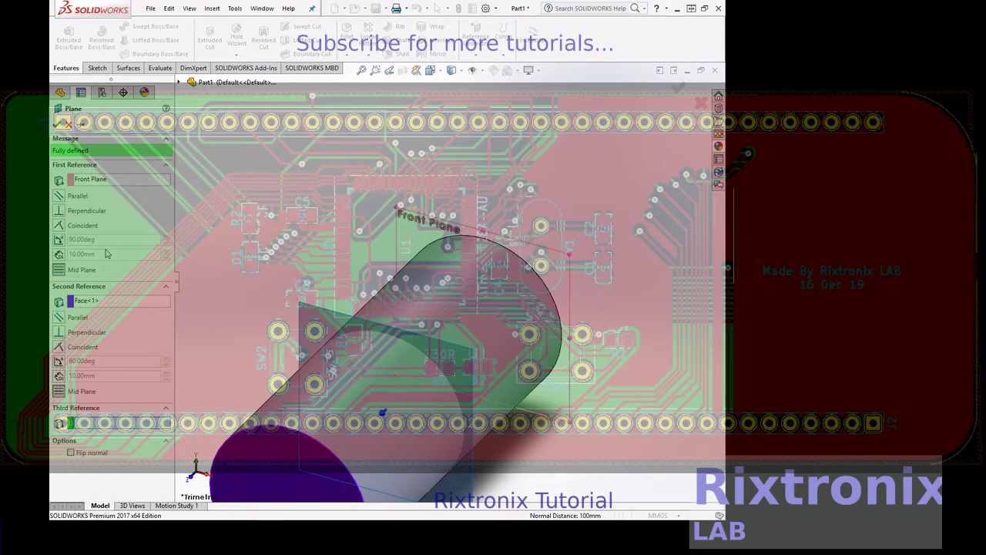
pyautogui.click(383, 416)
pyautogui.click(60, 123)
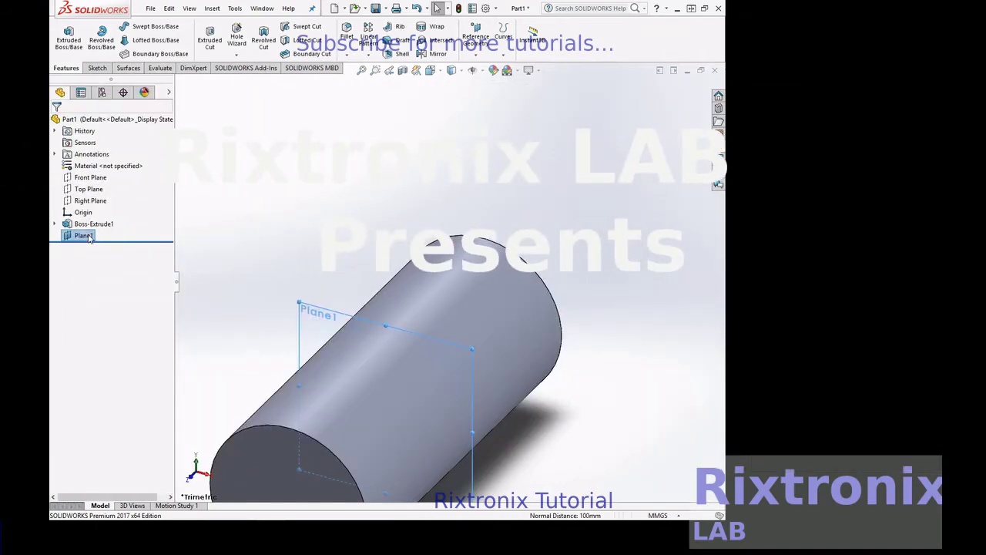
pyautogui.click(101, 234)
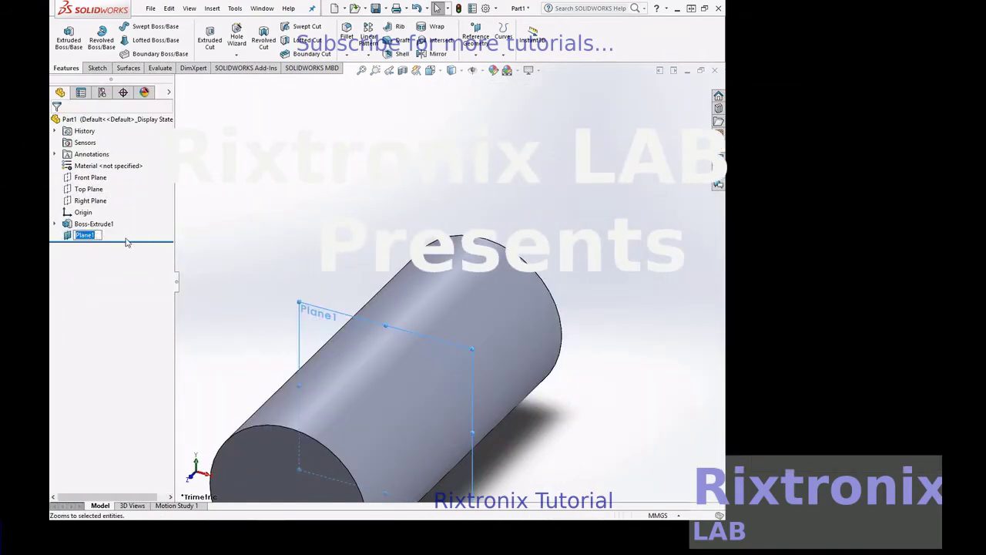
# Step: Sketch a circle on Plane1 centred on the cylinder axis, just outside the cylinder
pyautogui.rightClick(93, 238)
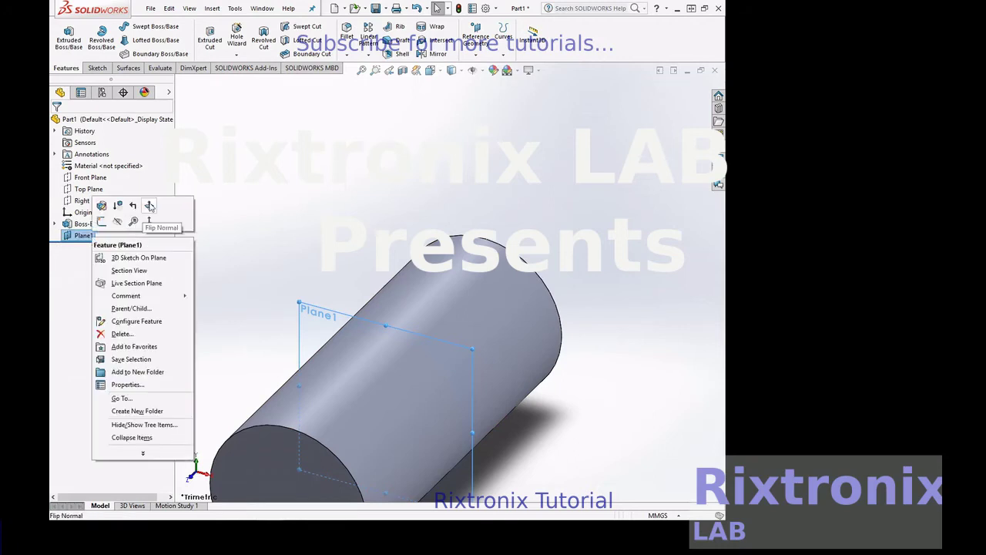
pyautogui.click(149, 221)
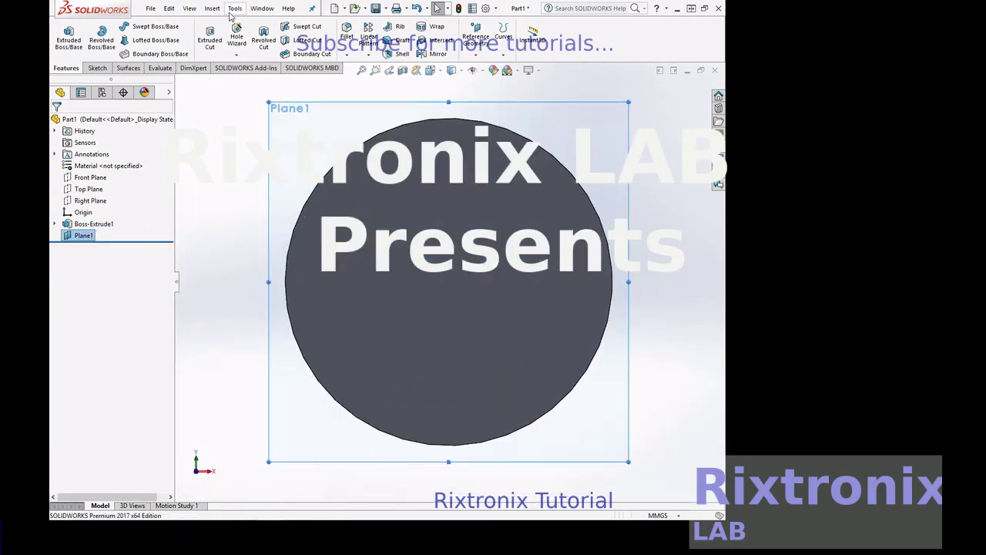
pyautogui.click(98, 68)
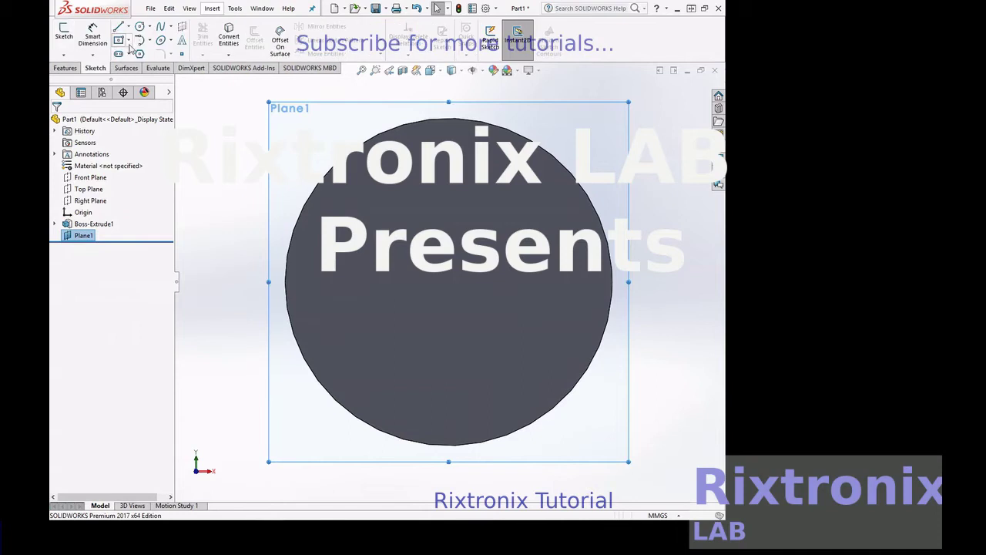
pyautogui.click(139, 26)
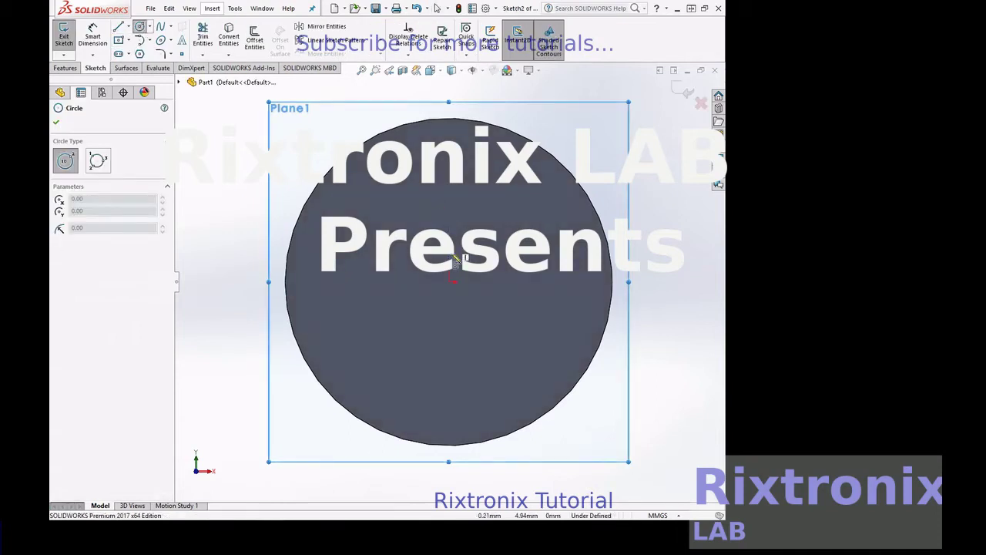
pyautogui.click(449, 282)
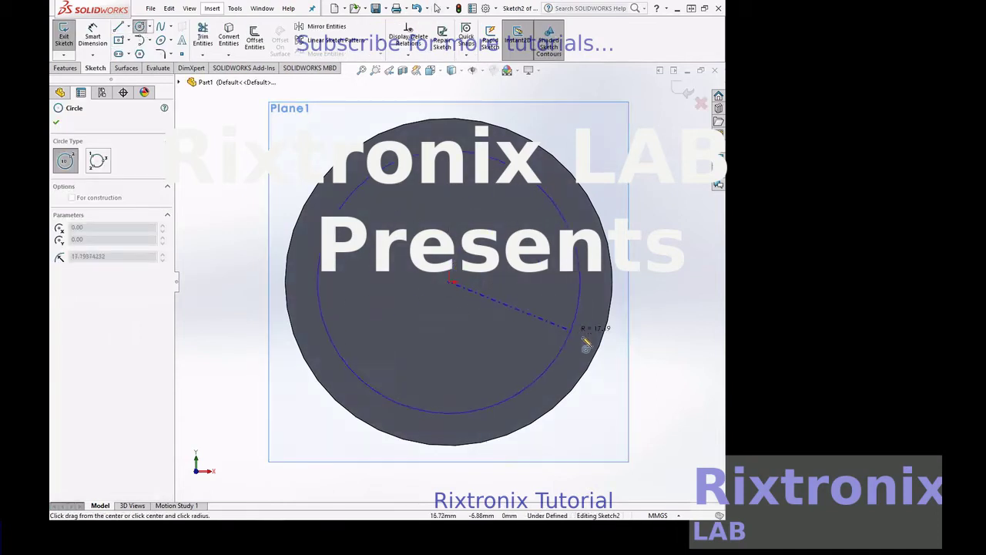
pyautogui.click(617, 358)
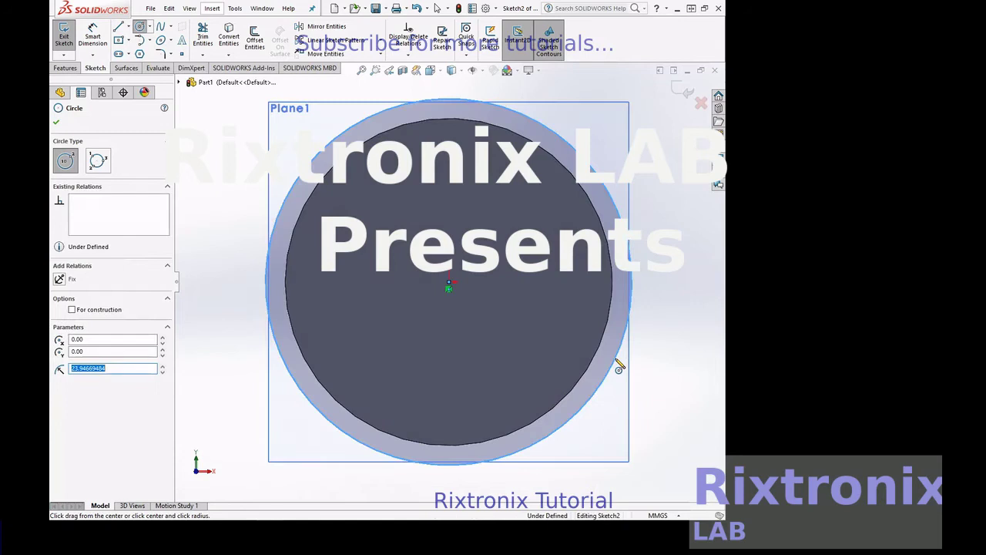
pyautogui.click(56, 122)
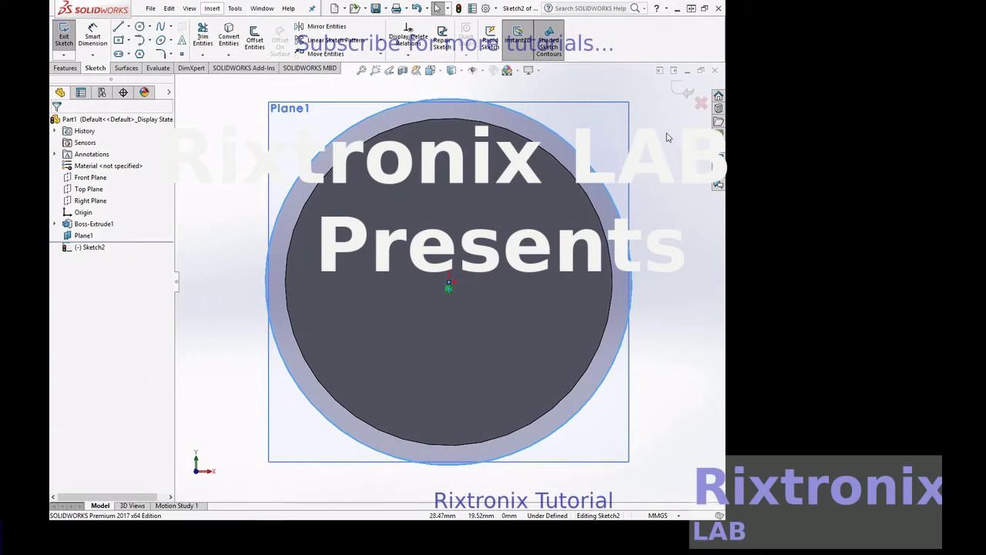
# Step: Select the sketched circle together with the cylinder face
pyautogui.click(442, 72)
pyautogui.click(576, 262)
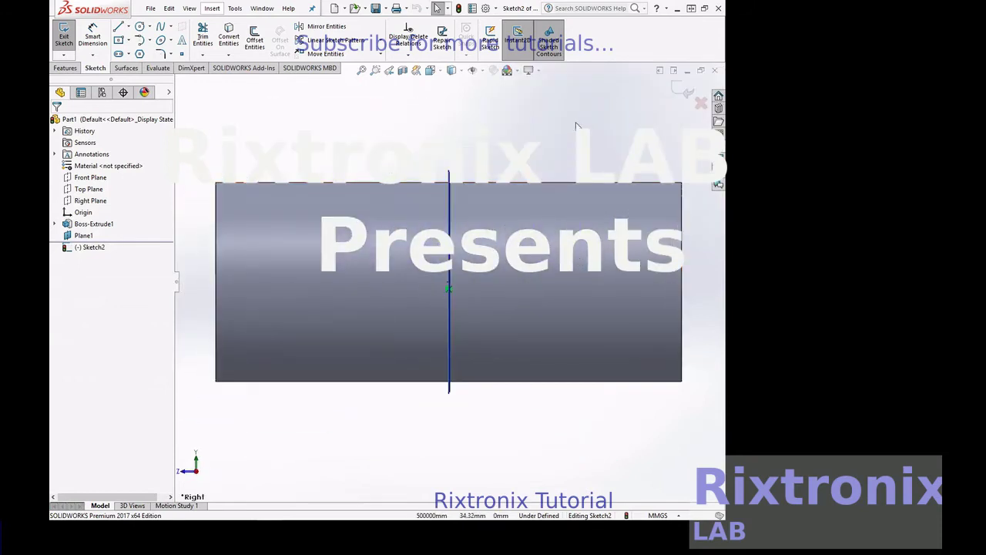
pyautogui.rightClick(575, 126)
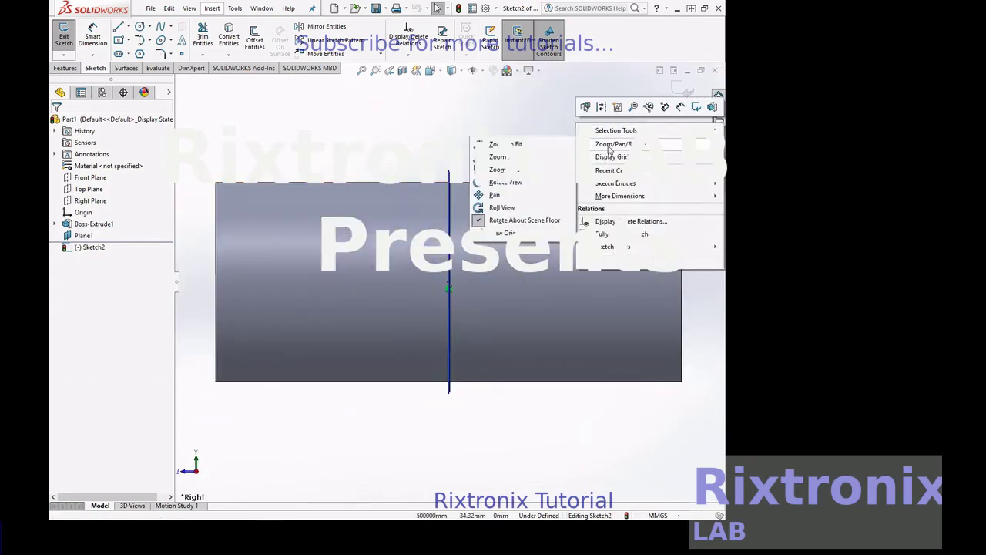
pyautogui.click(541, 182)
pyautogui.moveTo(548, 151); pyautogui.dragTo(563, 145)
pyautogui.press('Escape')
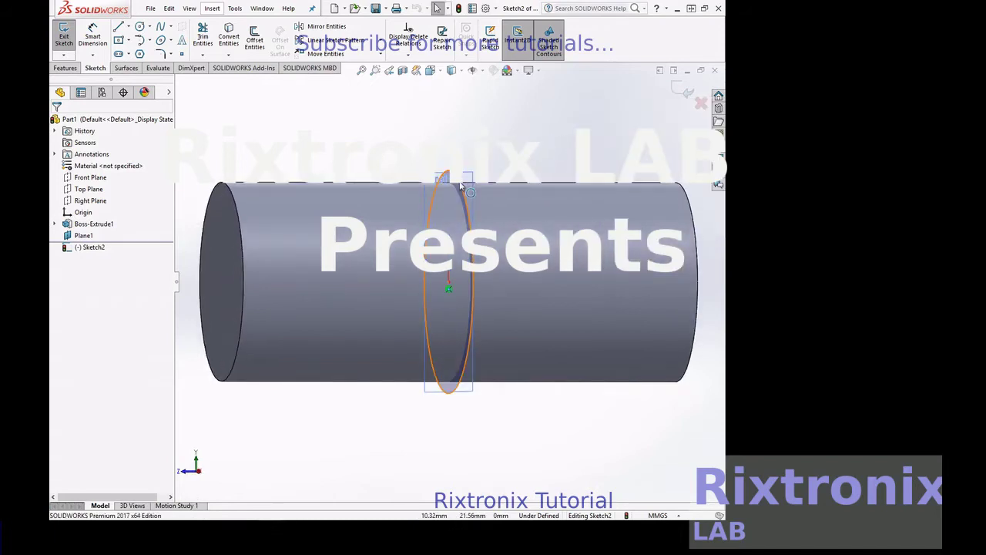
pyautogui.click(461, 185)
pyautogui.keyDown('ctrl'); pyautogui.click(331, 202); pyautogui.keyUp('ctrl')
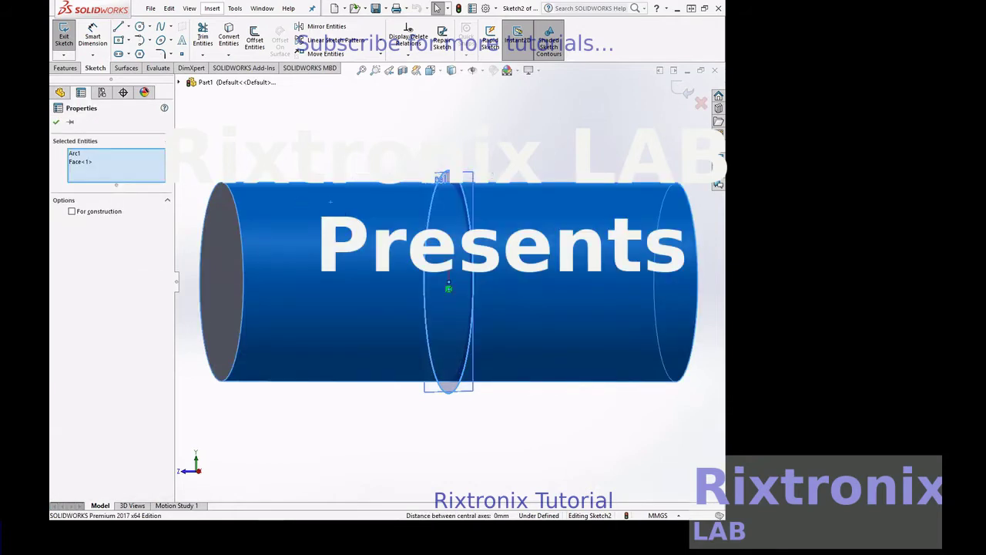
pyautogui.click(167, 200)
pyautogui.click(168, 200)
pyautogui.click(287, 129)
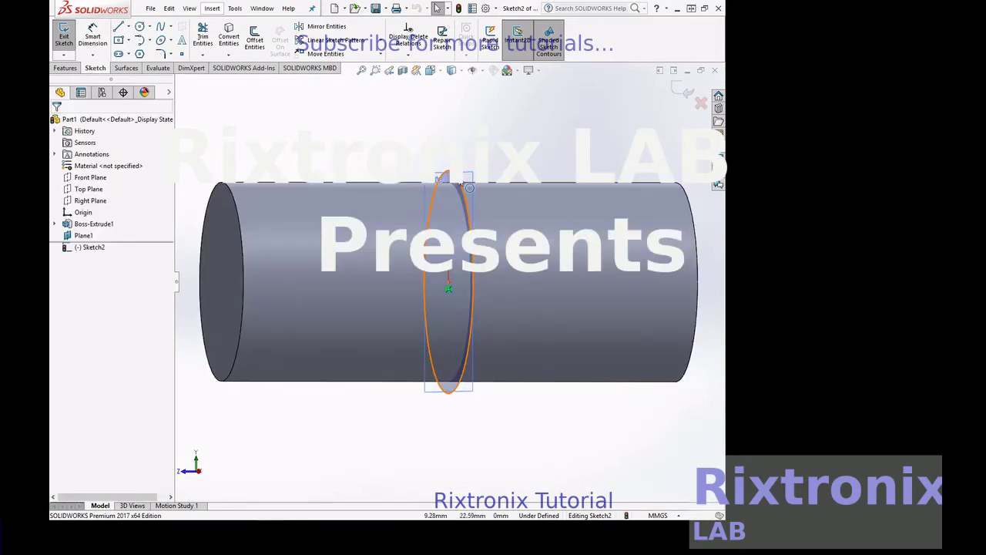
pyautogui.click(460, 185)
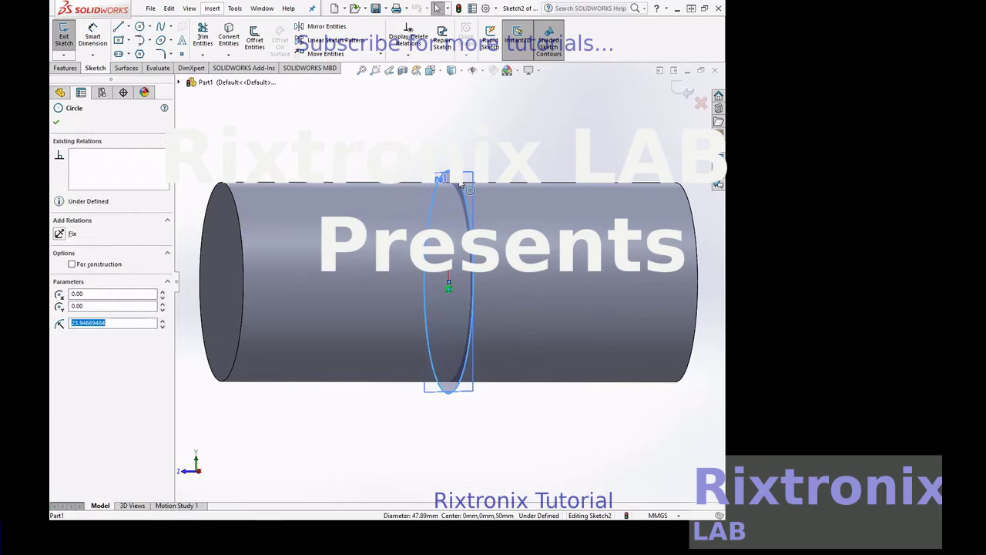
pyautogui.keyDown('ctrl'); pyautogui.click(230, 218); pyautogui.keyUp('ctrl')
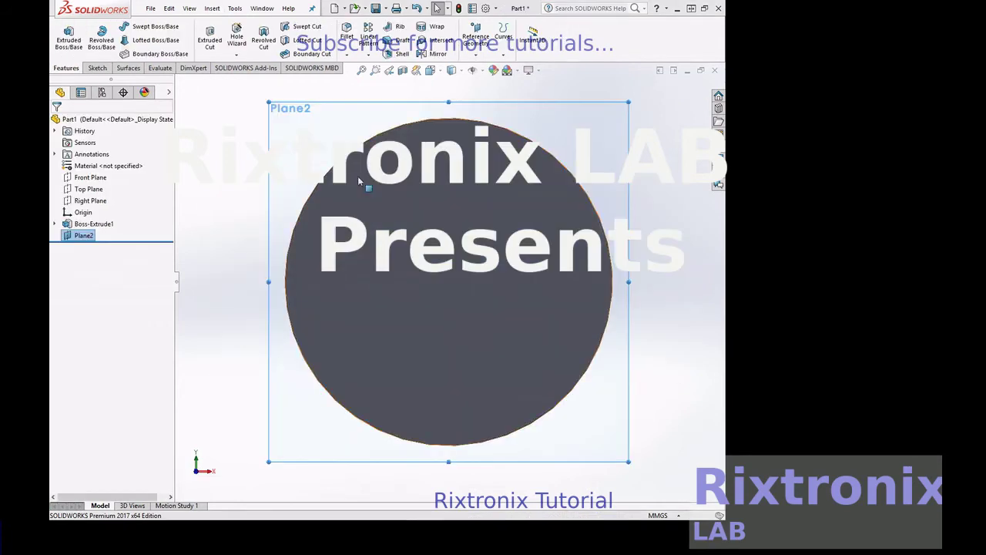
# Step: Draw a circle on Plane2 centred on the origin, just past the cylinder
pyautogui.click(96, 68)
pyautogui.click(64, 31)
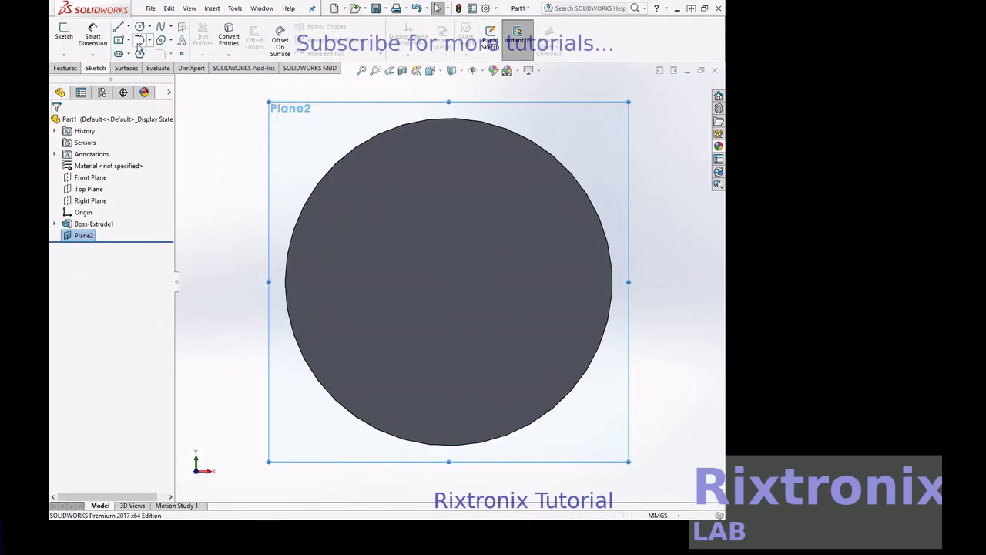
pyautogui.click(450, 282)
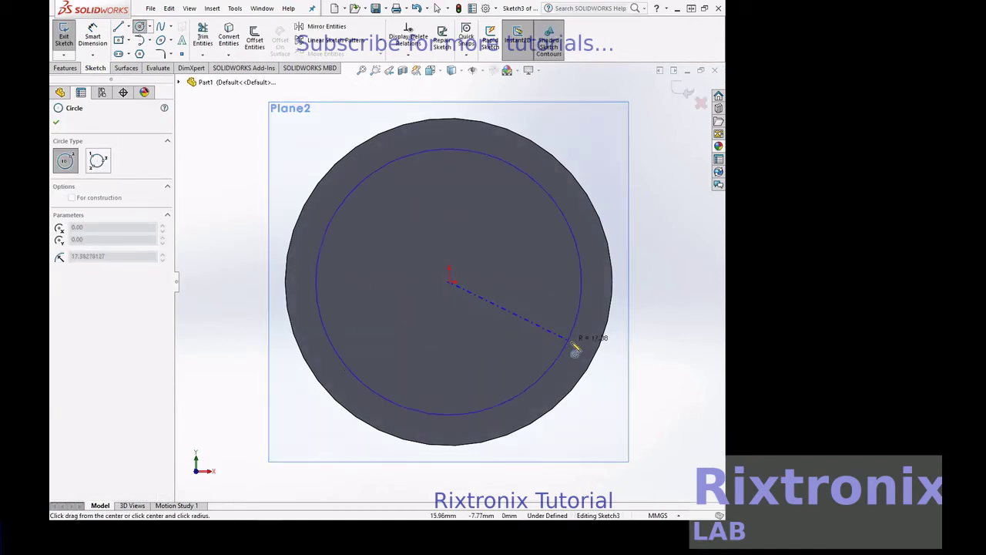
pyautogui.click(606, 370)
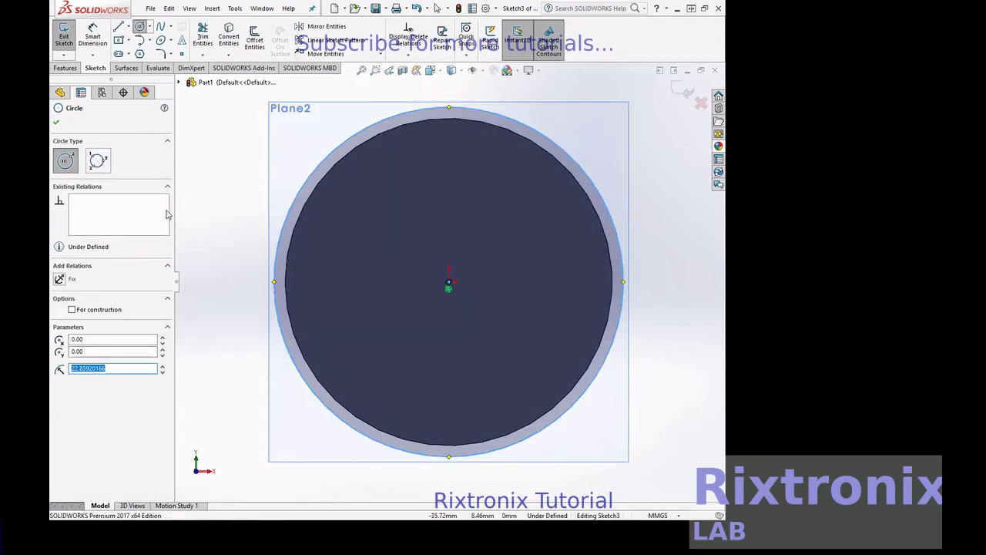
pyautogui.click(56, 123)
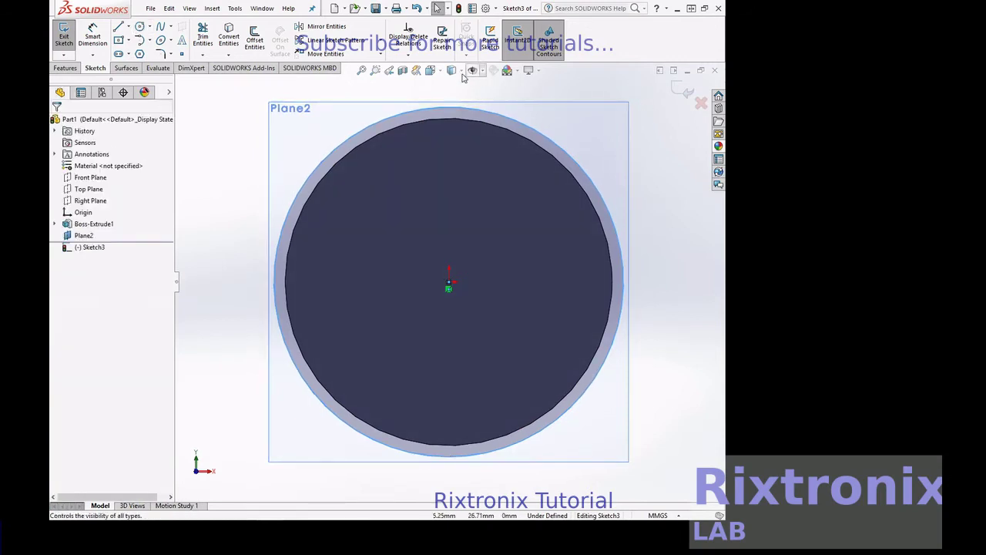
# Step: Add an Equal relation between the circle and the cylinder's far end edge, fully defining Sketch3
pyautogui.click(429, 71)
pyautogui.click(465, 96)
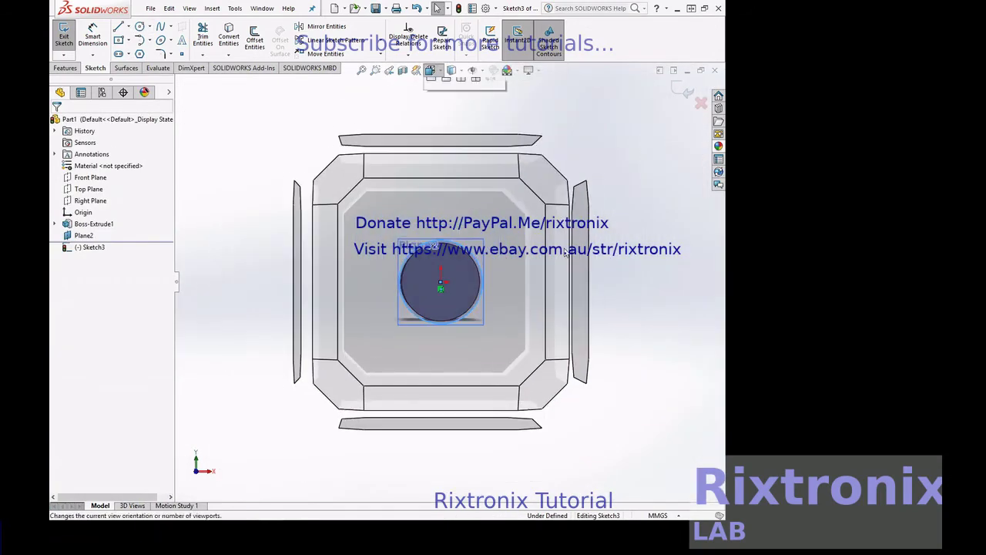
pyautogui.click(577, 259)
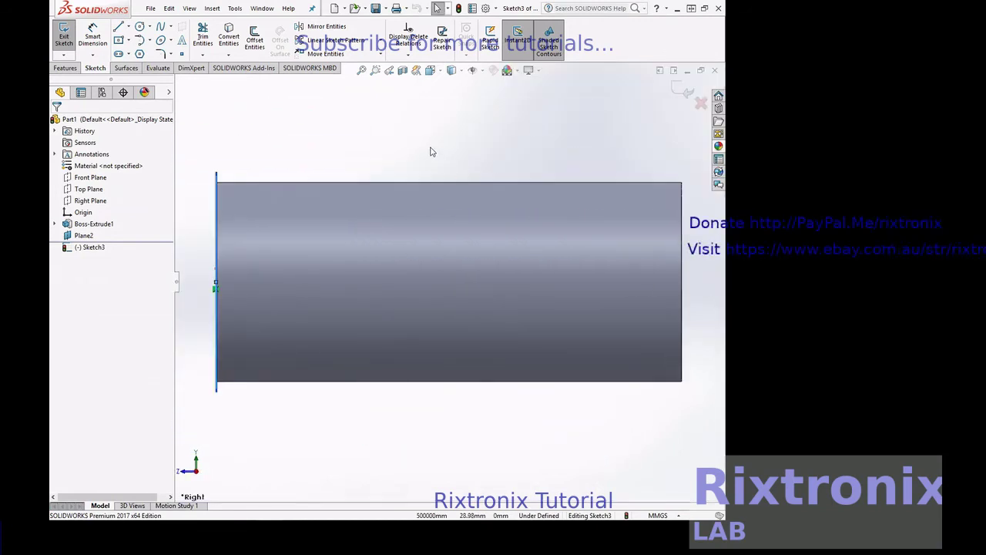
pyautogui.rightClick(430, 151)
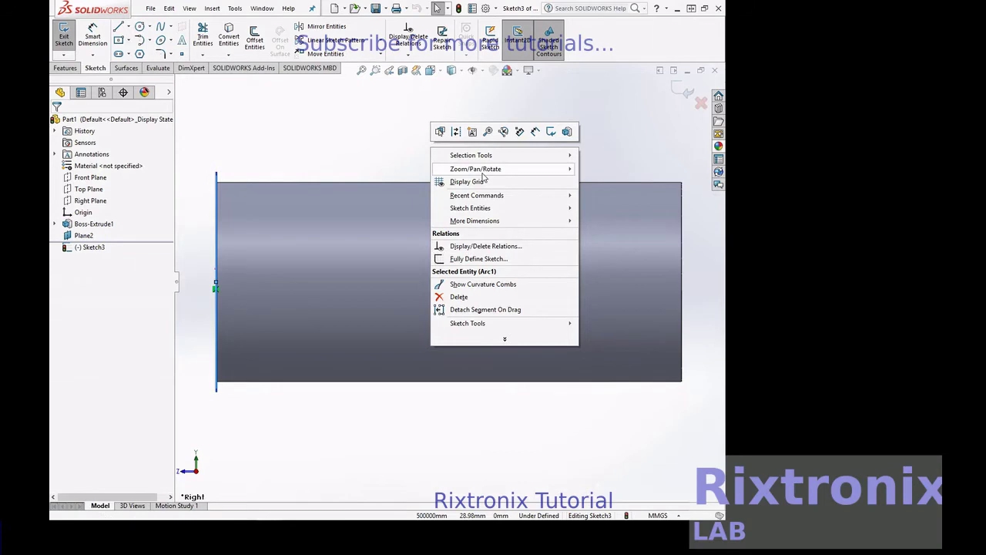
pyautogui.moveTo(475, 168)
pyautogui.click(608, 207)
pyautogui.moveTo(548, 156); pyautogui.dragTo(535, 147)
pyautogui.press('Escape')
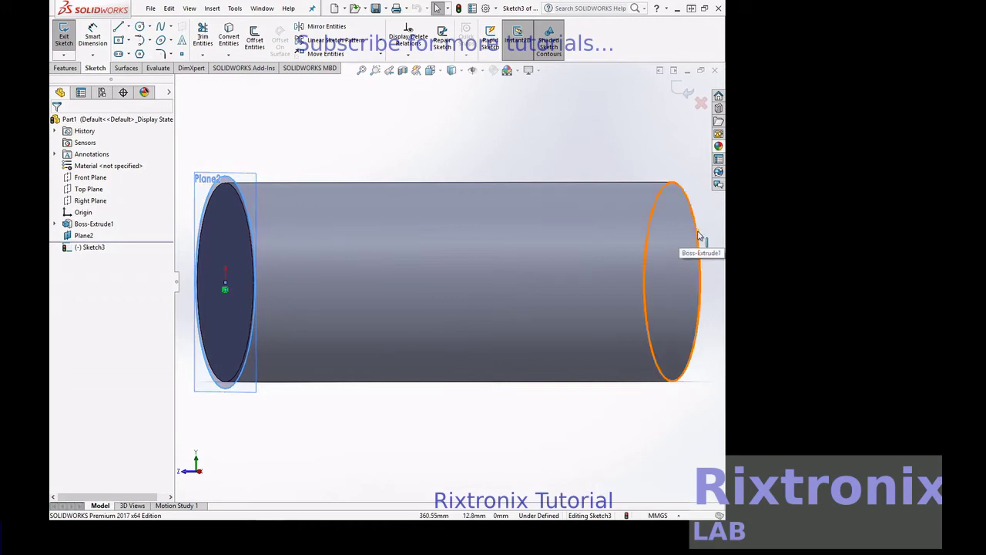
pyautogui.click(698, 235)
pyautogui.keyDown('ctrl'); pyautogui.click(247, 203); pyautogui.keyUp('ctrl')
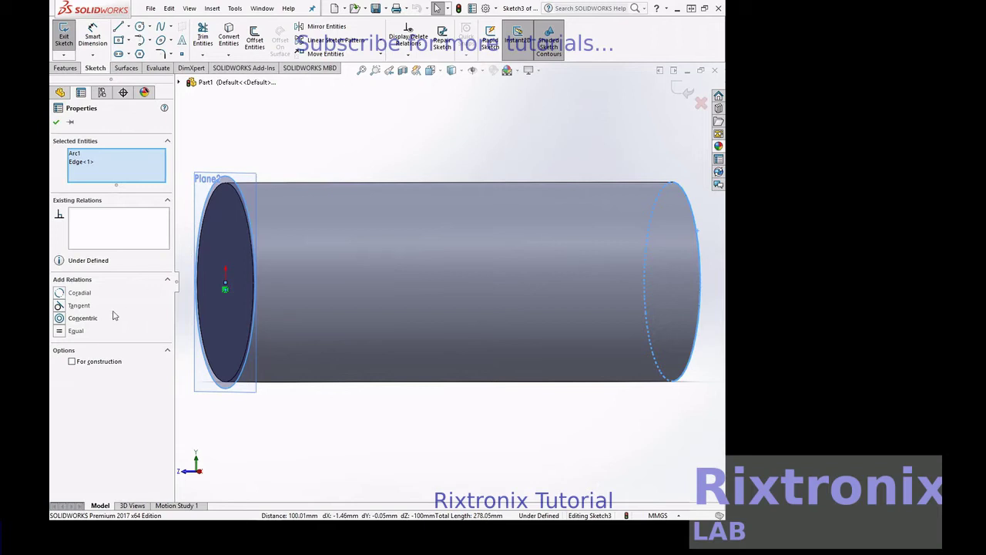
pyautogui.click(64, 334)
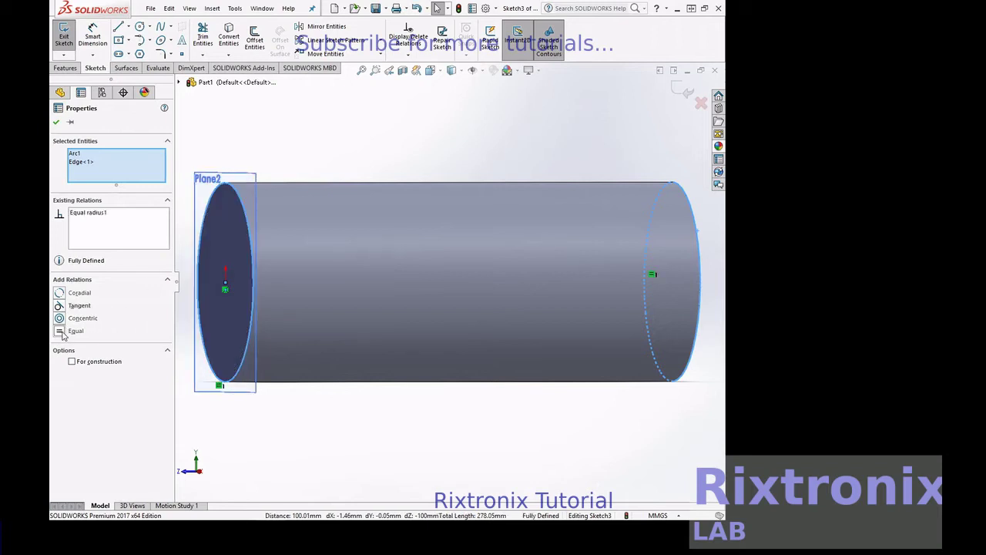
pyautogui.click(56, 124)
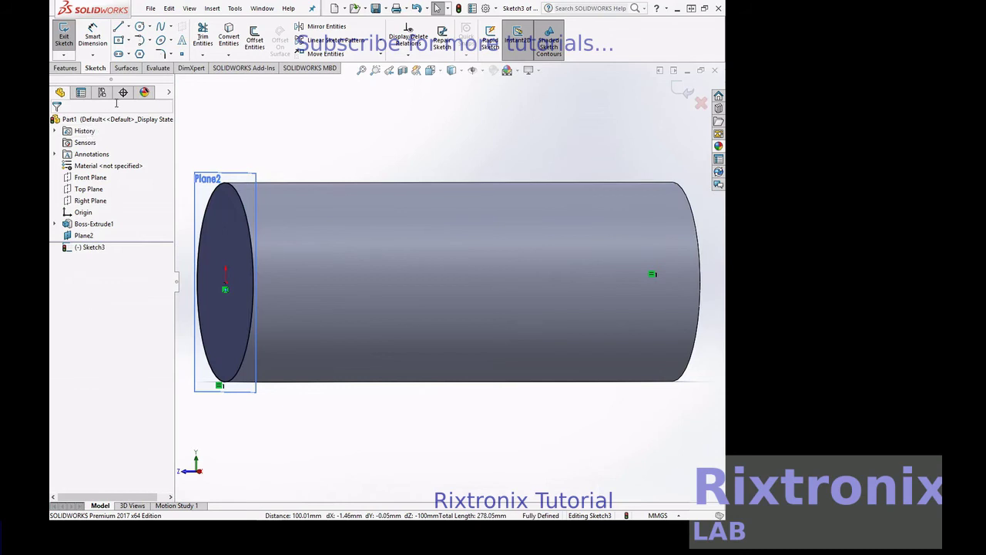
pyautogui.click(92, 248)
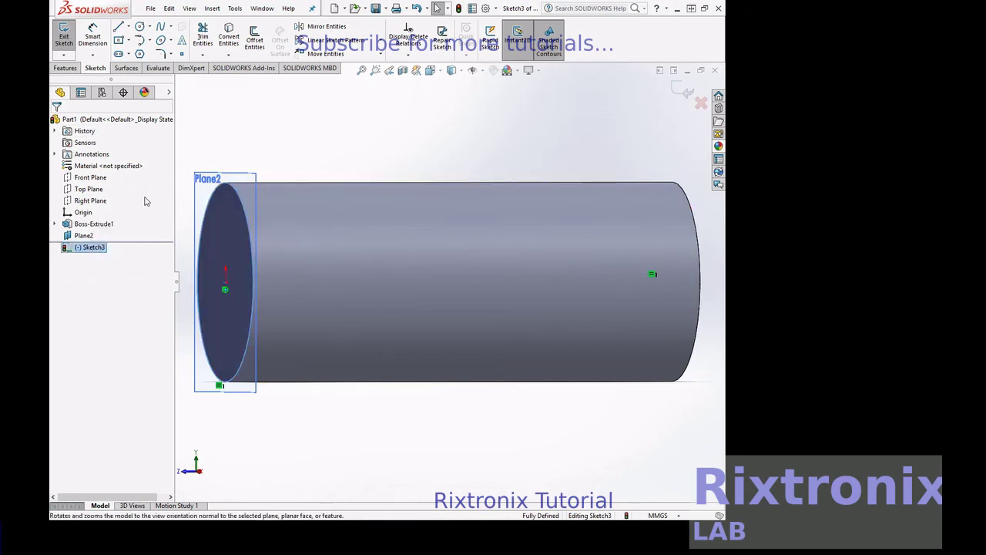
pyautogui.click(210, 10)
pyautogui.moveTo(226, 131)
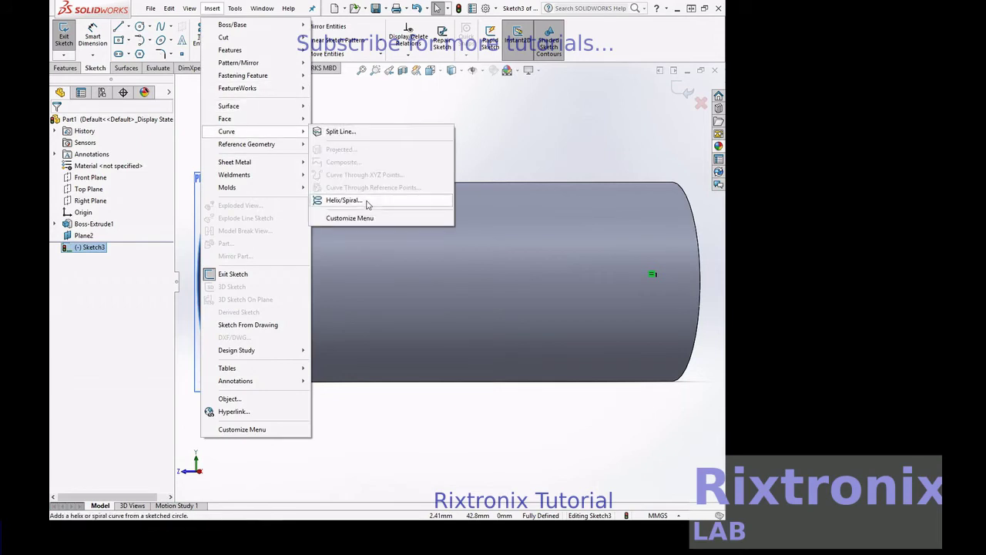
# Step: Start a constant-pitch helix on Sketch3's circle with a 9.85 mm pitch
pyautogui.click(365, 201)
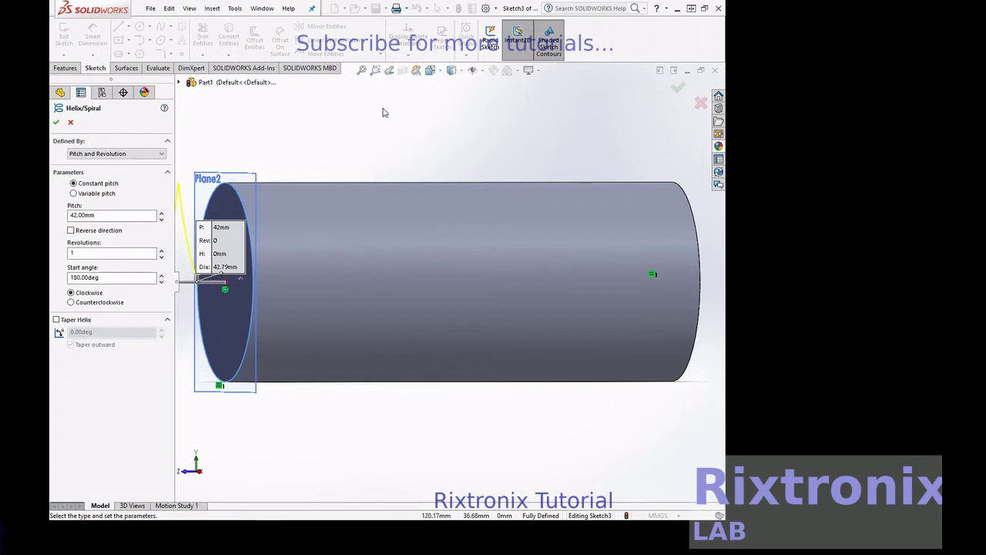
pyautogui.scroll(3, 652, 274)
pyautogui.scroll(1, 651, 275)
pyautogui.moveTo(229, 285)
pyautogui.mouseDown()
pyautogui.moveTo(550, 282)
pyautogui.moveTo(486, 278)
pyautogui.mouseUp()
pyautogui.click(89, 255)
pyautogui.write('0')
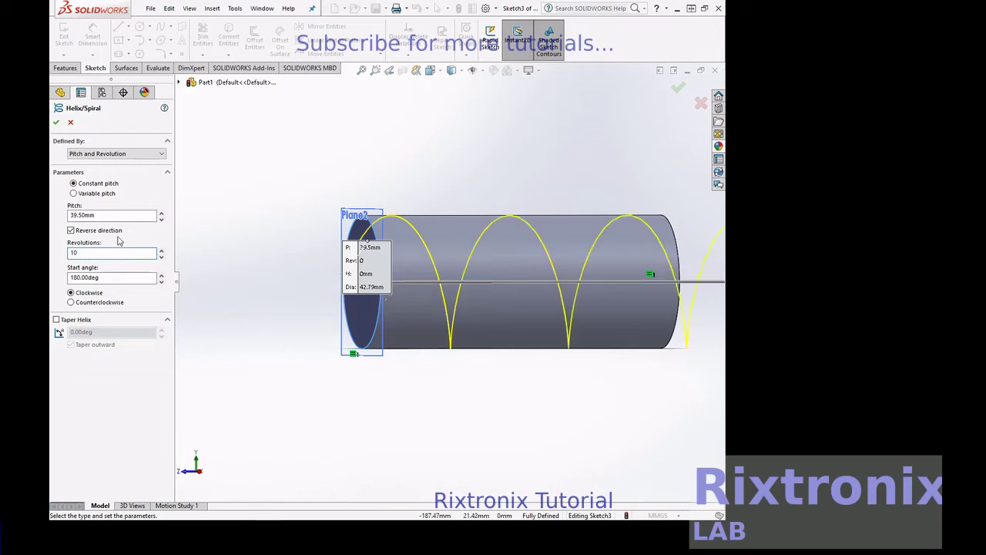
pyautogui.click(72, 215)
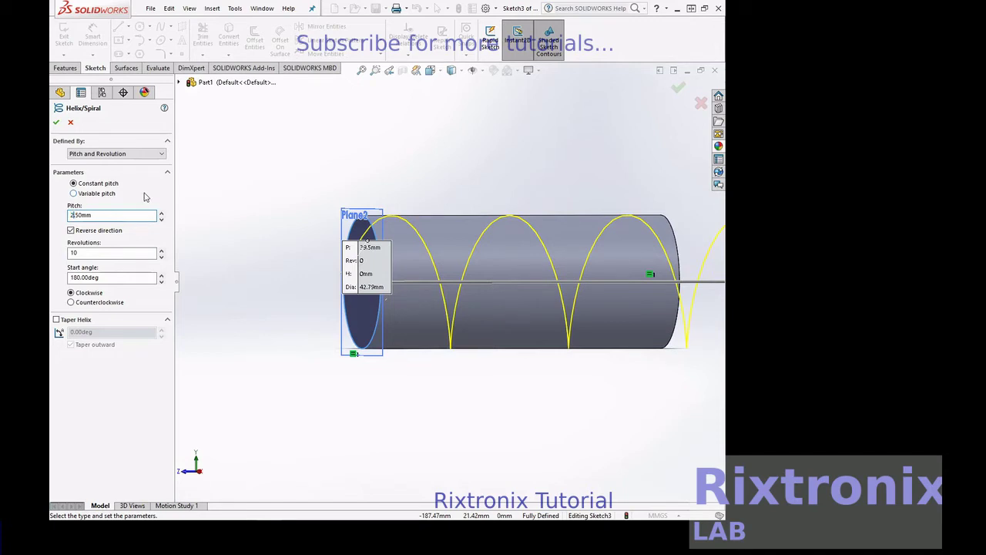
pyautogui.click(145, 194)
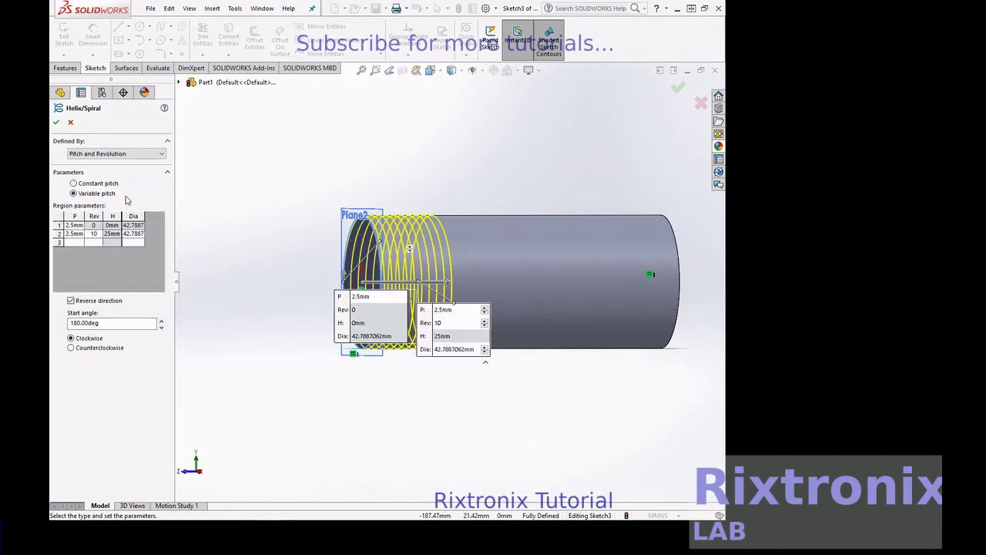
pyautogui.click(74, 183)
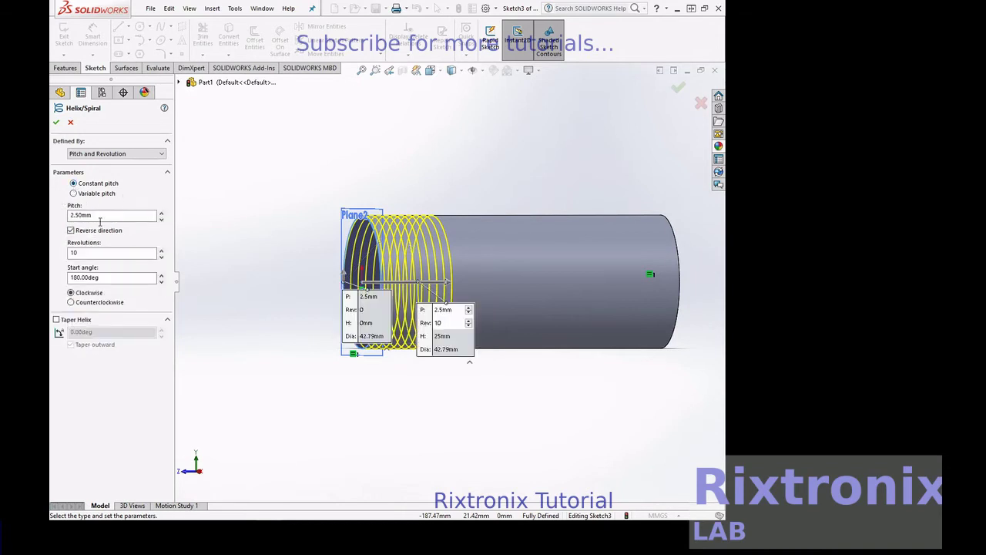
pyautogui.click(89, 253)
pyautogui.click(127, 193)
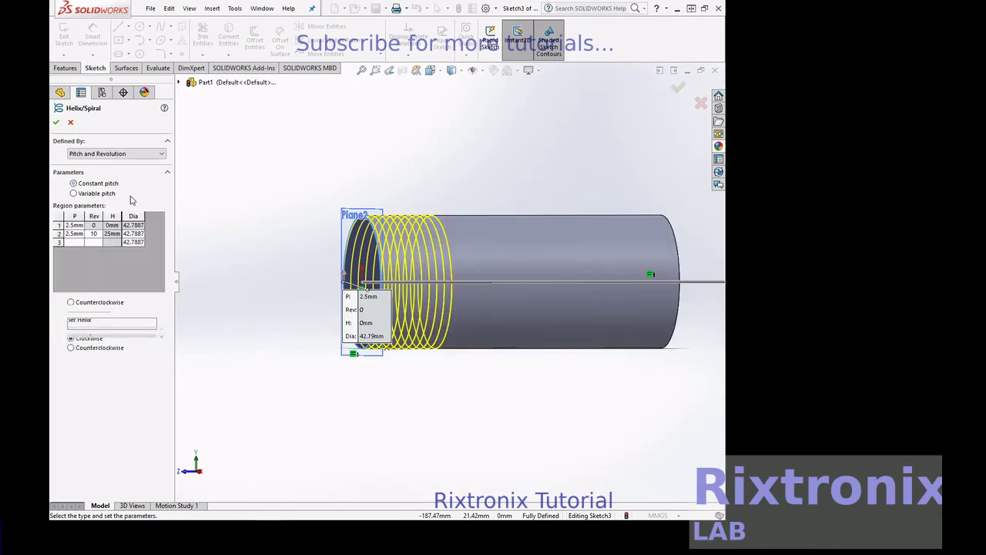
pyautogui.click(72, 184)
# Step: Set 10 revolutions, reverse the helix direction along the cylinder, and create Helix/Spiral1
pyautogui.doubleClick(120, 253)
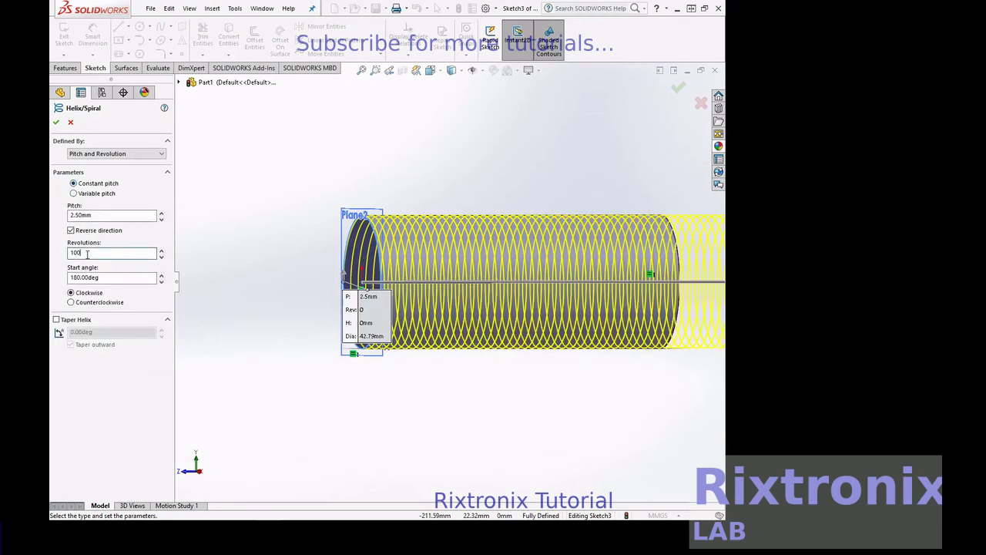
pyautogui.write('50')
pyautogui.click(140, 235)
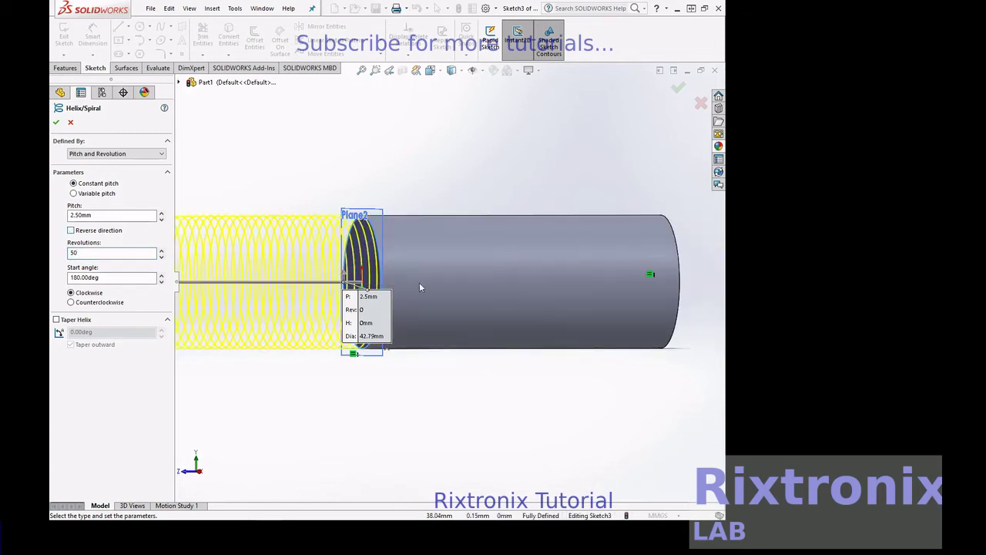
pyautogui.click(361, 72)
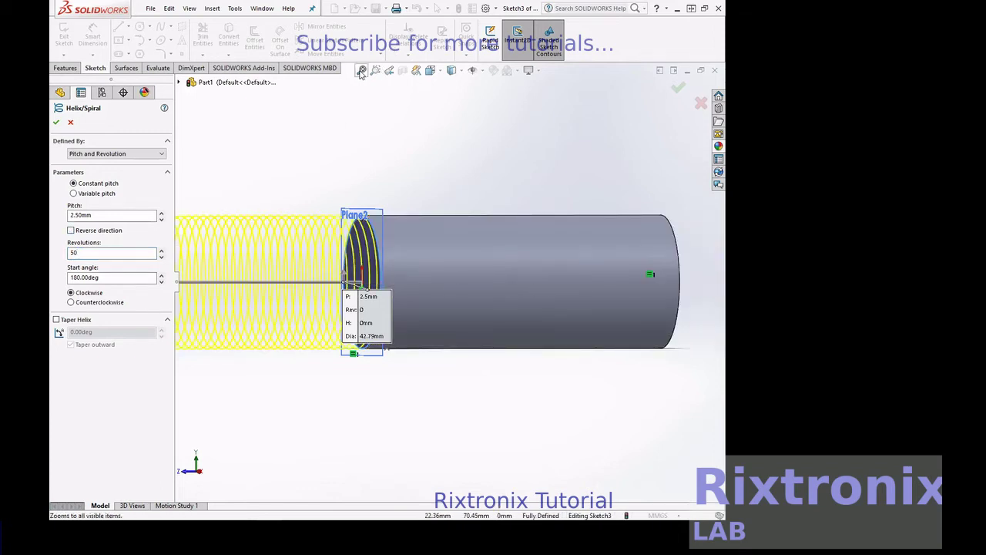
pyautogui.moveTo(221, 282); pyautogui.dragTo(679, 284)
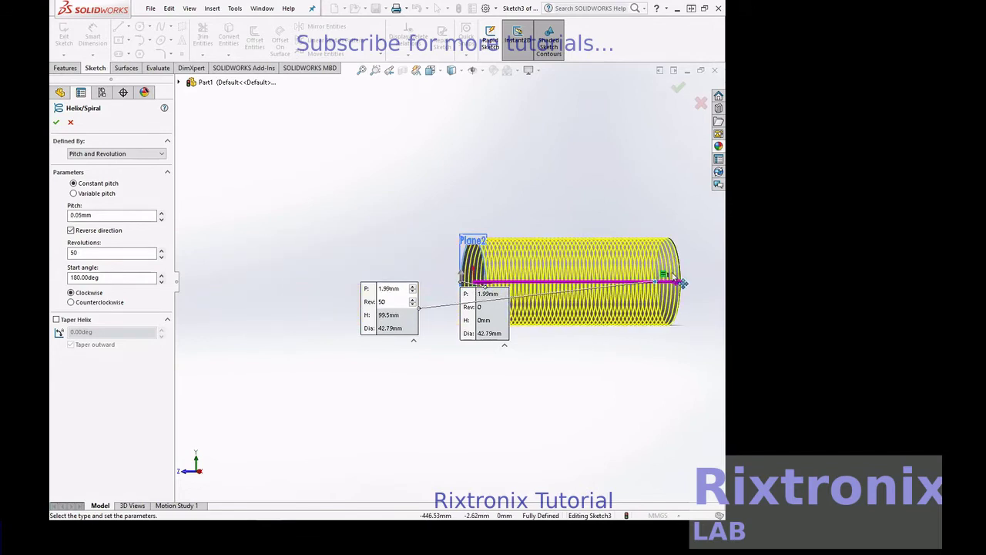
pyautogui.moveTo(669, 273); pyautogui.dragTo(672, 278)
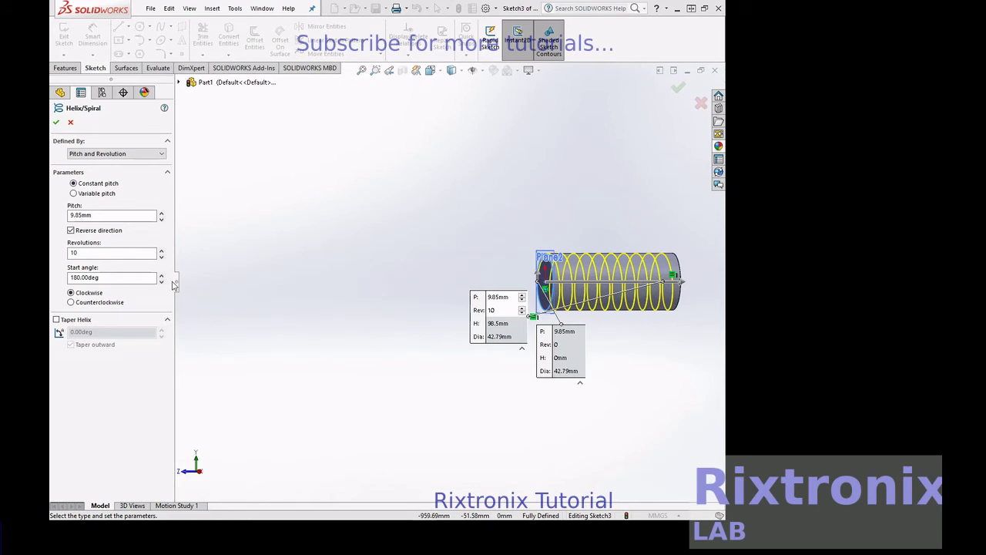
pyautogui.click(56, 122)
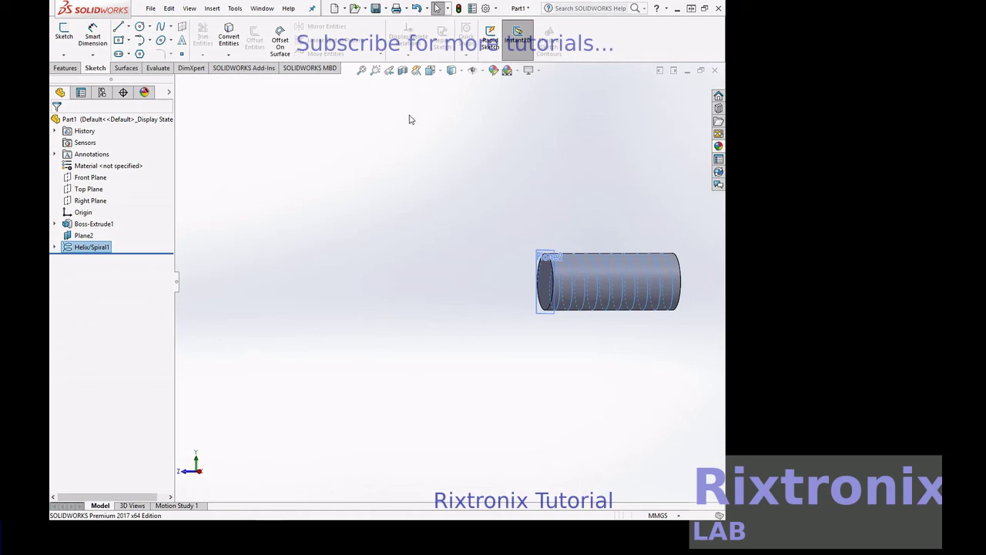
# Step: Zoom in on the helix base from the Top view and orbit to an angled view of the end face
pyautogui.click(360, 70)
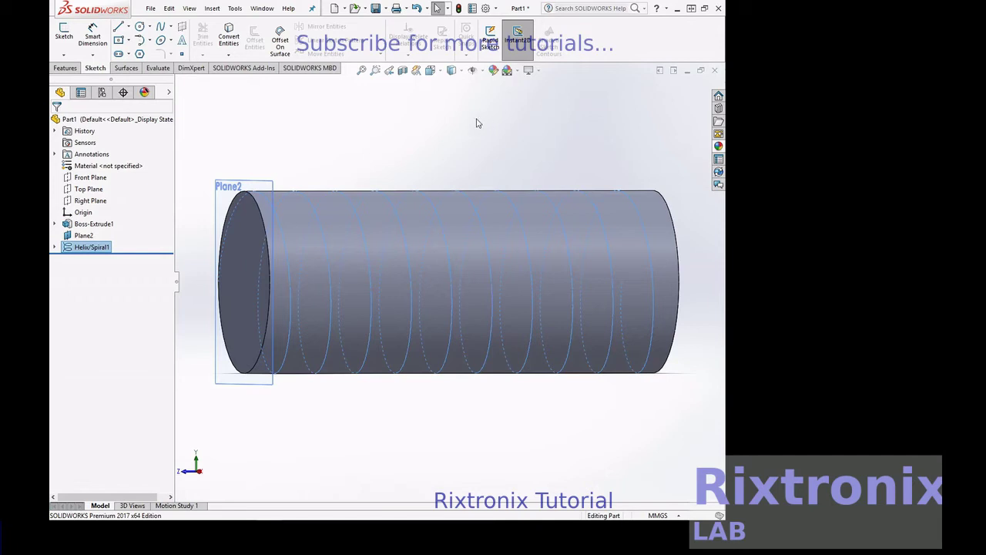
pyautogui.click(88, 188)
pyautogui.hotkey('ctrl', '8')
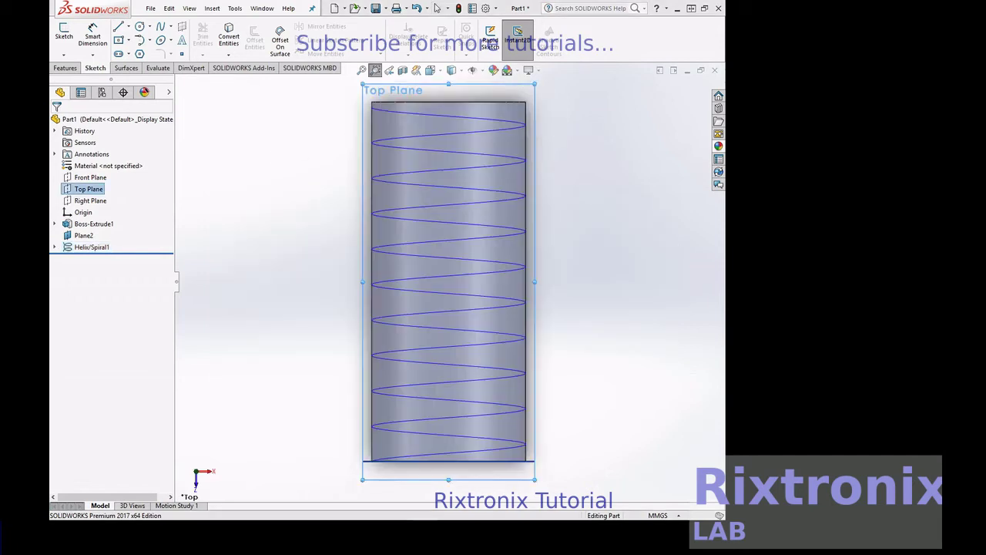
pyautogui.moveTo(258, 381); pyautogui.dragTo(635, 503)
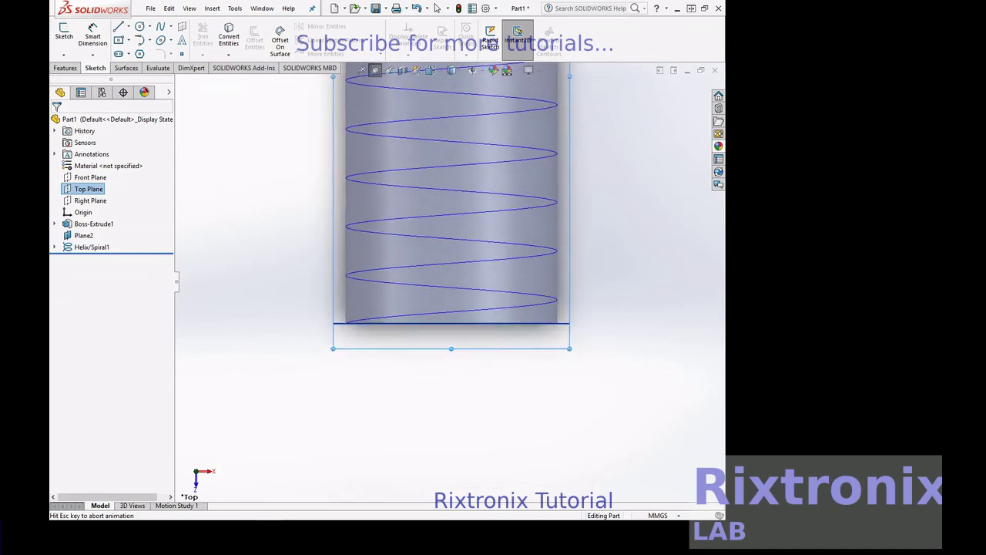
pyautogui.moveTo(228, 210)
pyautogui.mouseDown()
pyautogui.moveTo(497, 360)
pyautogui.moveTo(599, 431)
pyautogui.mouseUp()
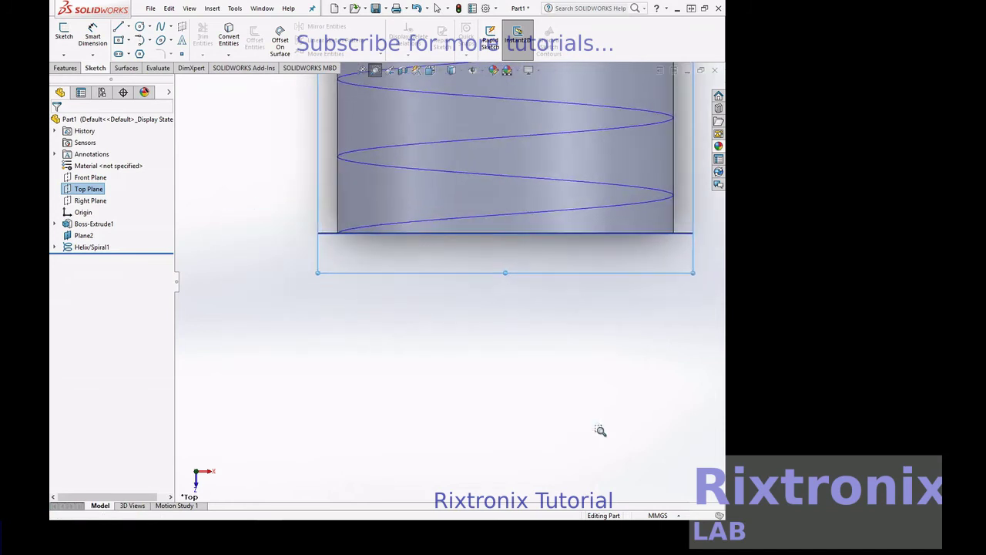
pyautogui.moveTo(258, 189); pyautogui.dragTo(555, 386)
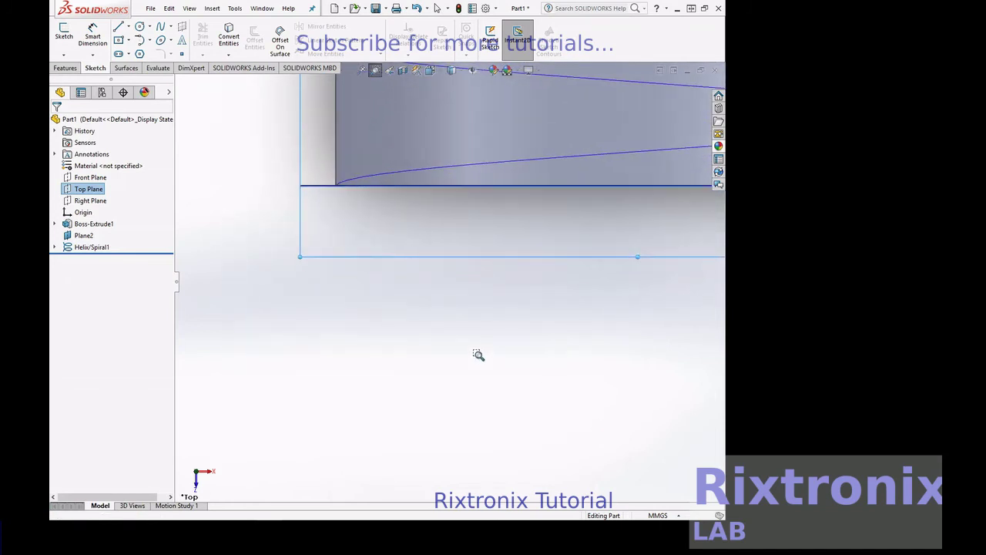
pyautogui.rightClick(477, 354)
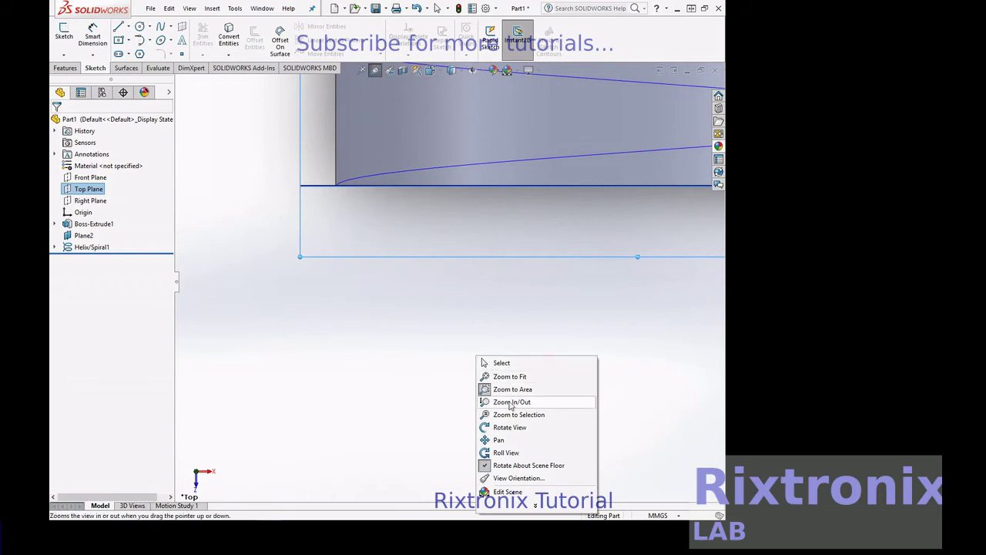
pyautogui.click(510, 427)
pyautogui.moveTo(398, 347)
pyautogui.mouseDown()
pyautogui.moveTo(430, 339)
pyautogui.moveTo(464, 238)
pyautogui.moveTo(462, 249)
pyautogui.mouseUp()
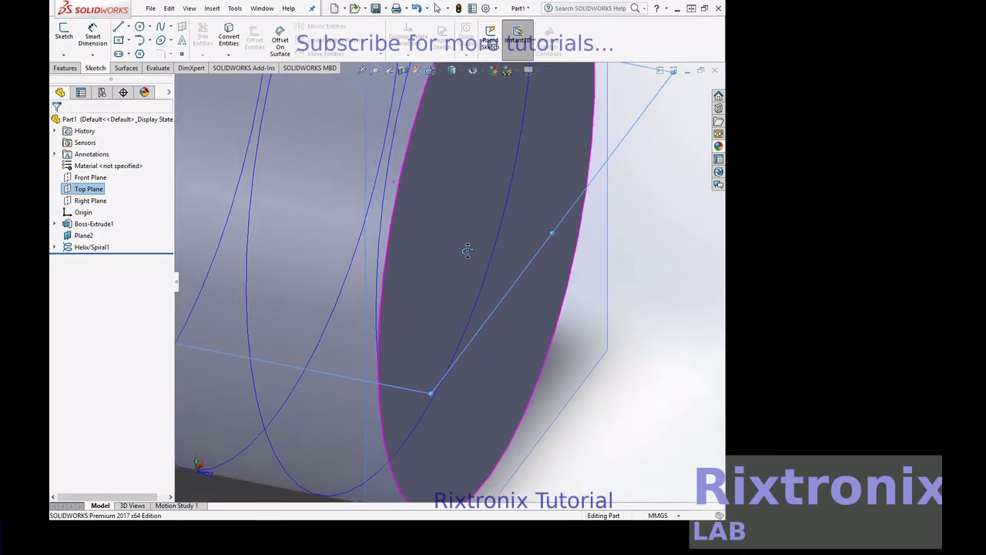
# Step: Create Plane3 from the Top Plane and a point at the helix's end
pyautogui.click(66, 68)
pyautogui.click(476, 36)
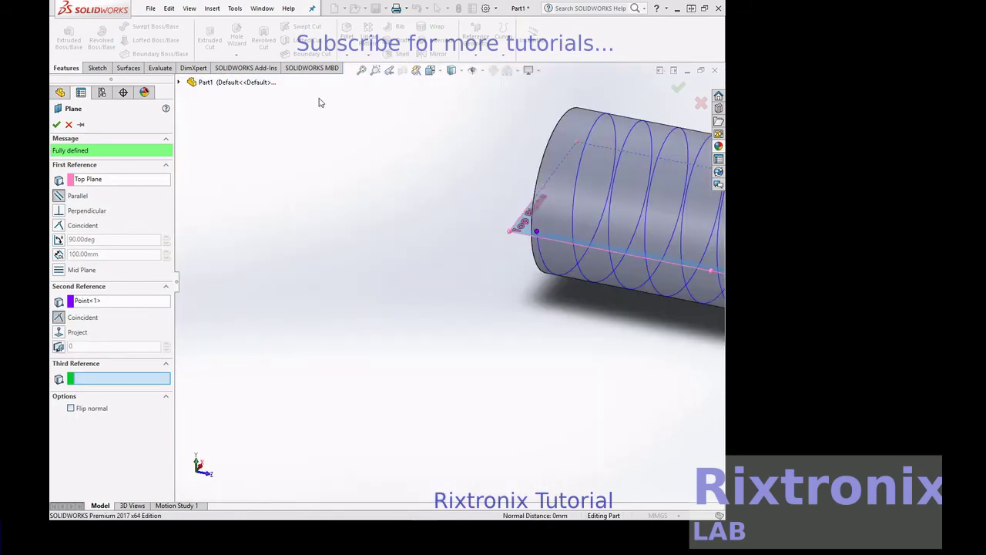
pyautogui.click(57, 125)
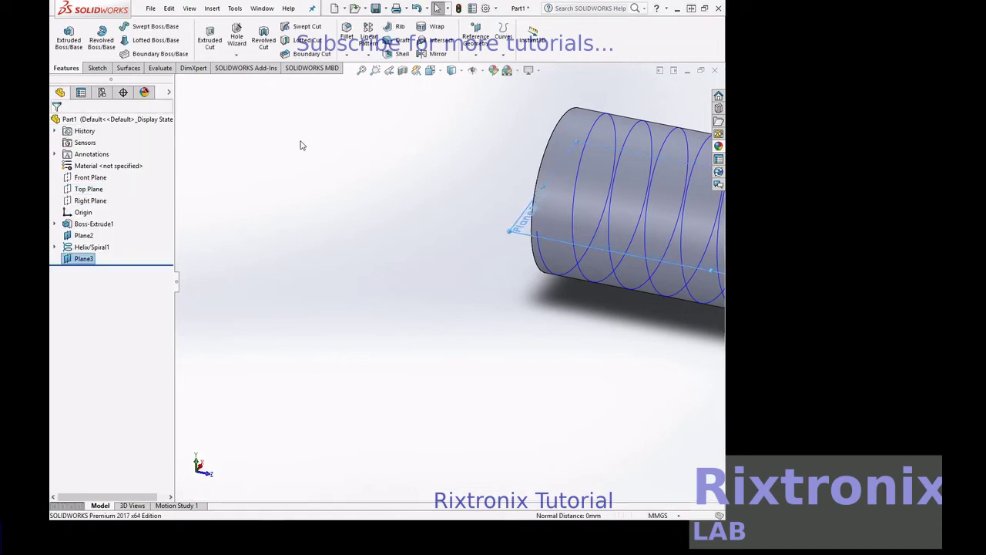
# Step: Zoom in on the cylinder's left end and select Plane3
pyautogui.click(362, 69)
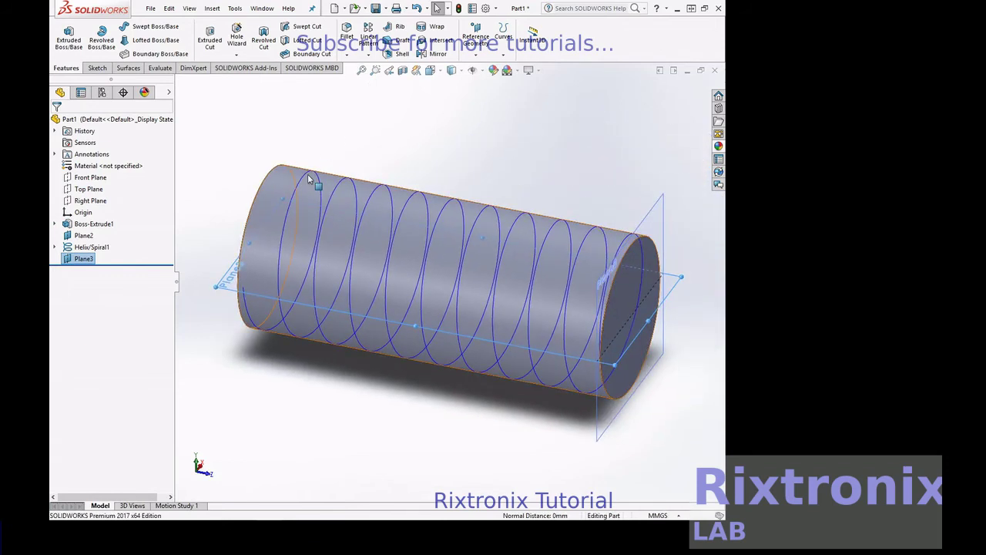
pyautogui.scroll(2, 314, 187)
pyautogui.scroll(-5, 314, 187)
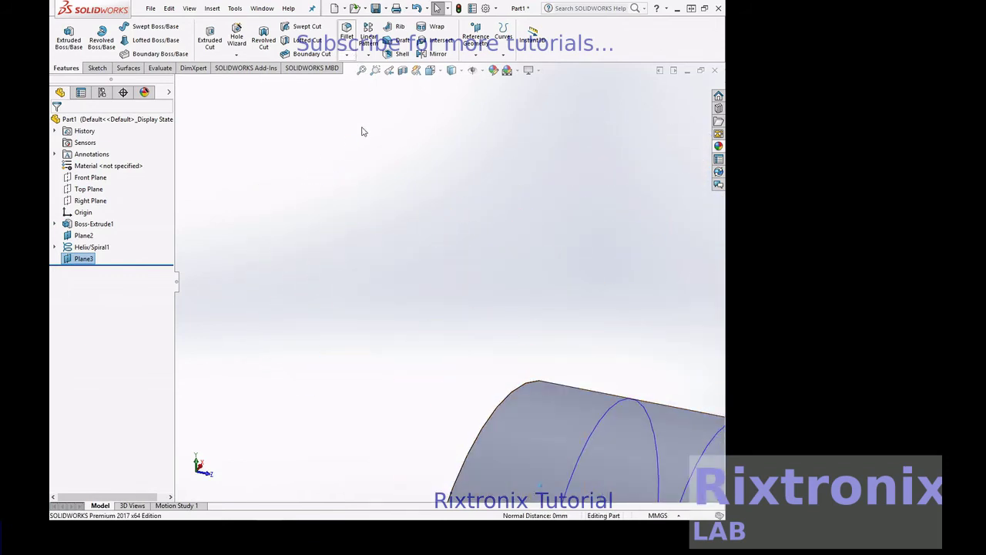
pyautogui.click(362, 69)
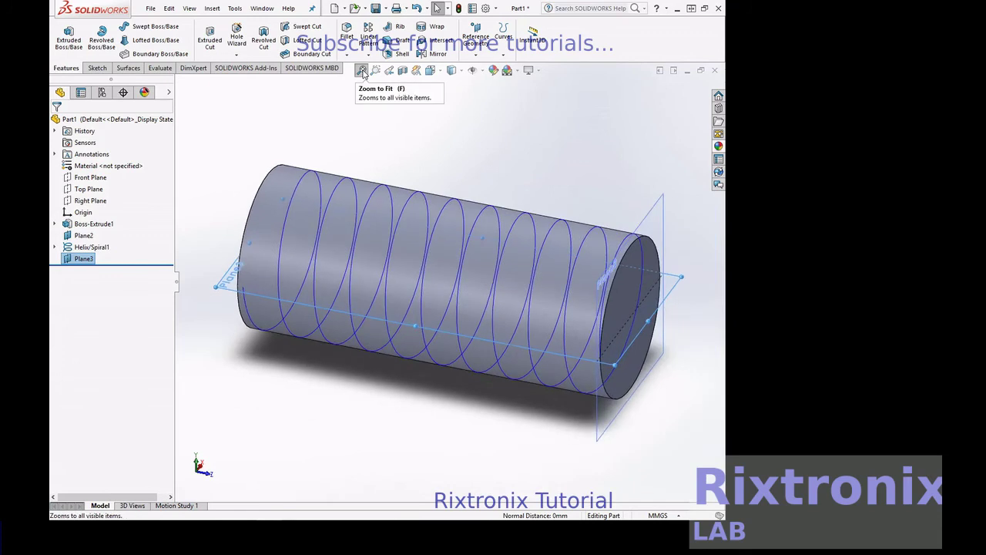
pyautogui.moveTo(163, 242); pyautogui.dragTo(356, 351)
pyautogui.moveTo(208, 242); pyautogui.dragTo(297, 345)
pyautogui.moveTo(270, 191); pyautogui.dragTo(513, 347)
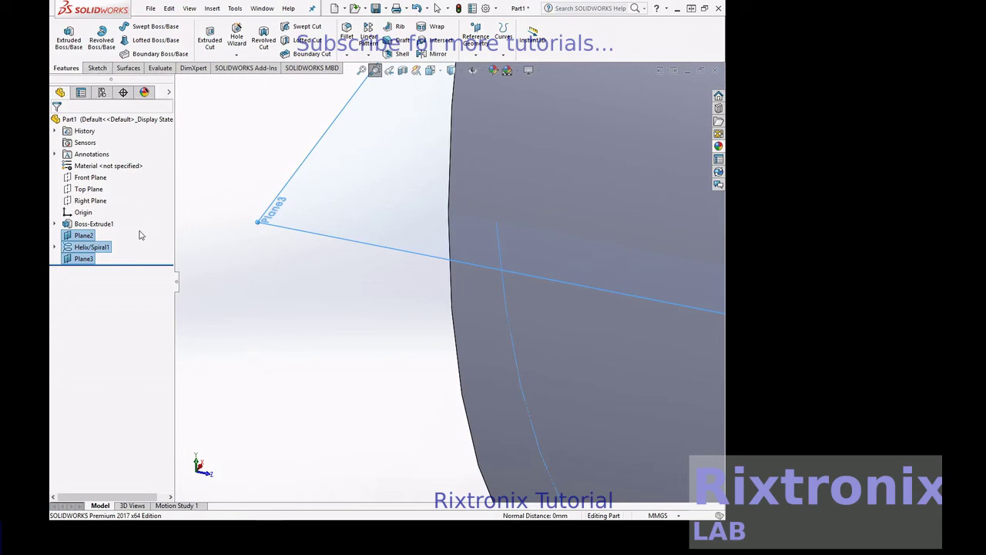
pyautogui.keyDown('ctrl'); pyautogui.click(81, 260); pyautogui.keyUp('ctrl')
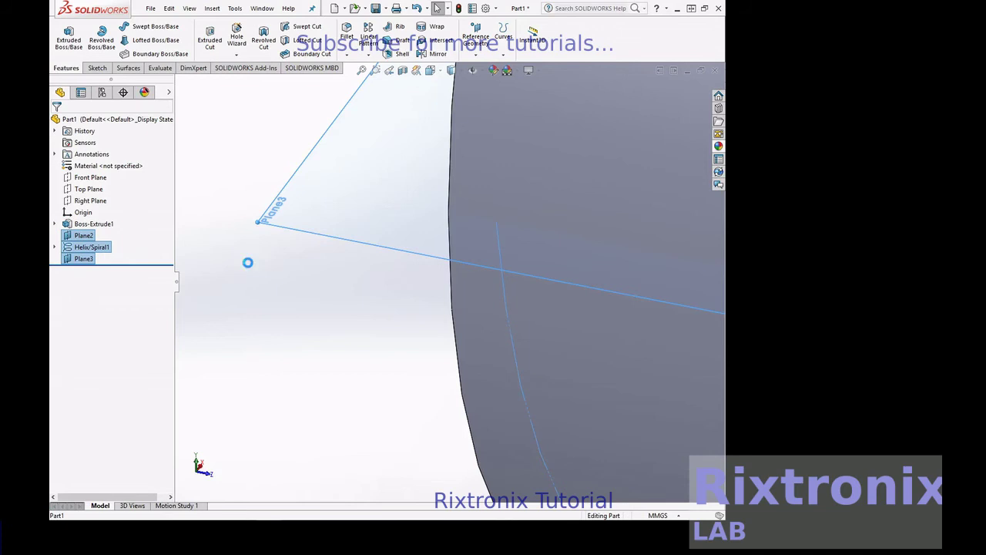
pyautogui.click(211, 268)
pyautogui.click(84, 259)
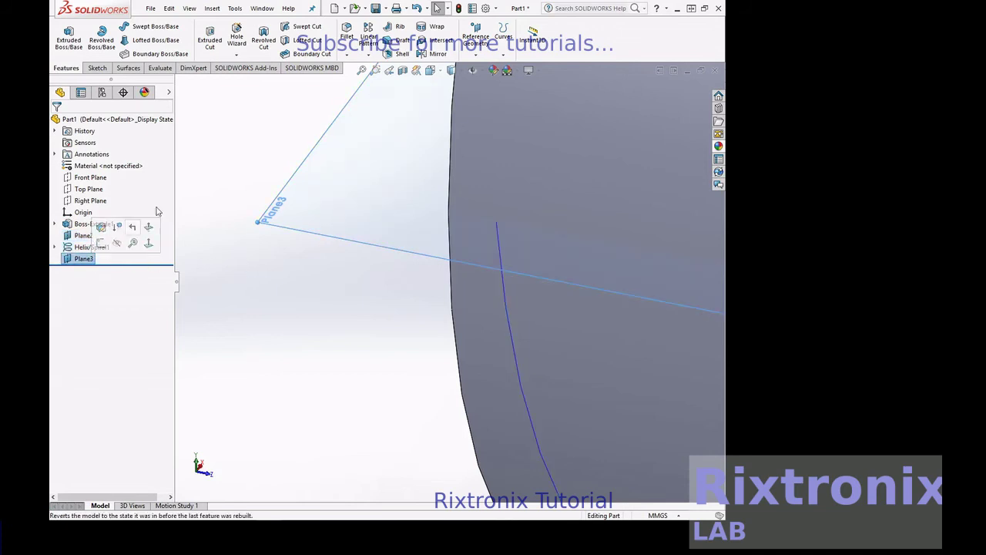
# Step: Draw a small straight slot on Plane3 at the helix end, exit, and select Sketch4
pyautogui.click(99, 67)
pyautogui.click(119, 54)
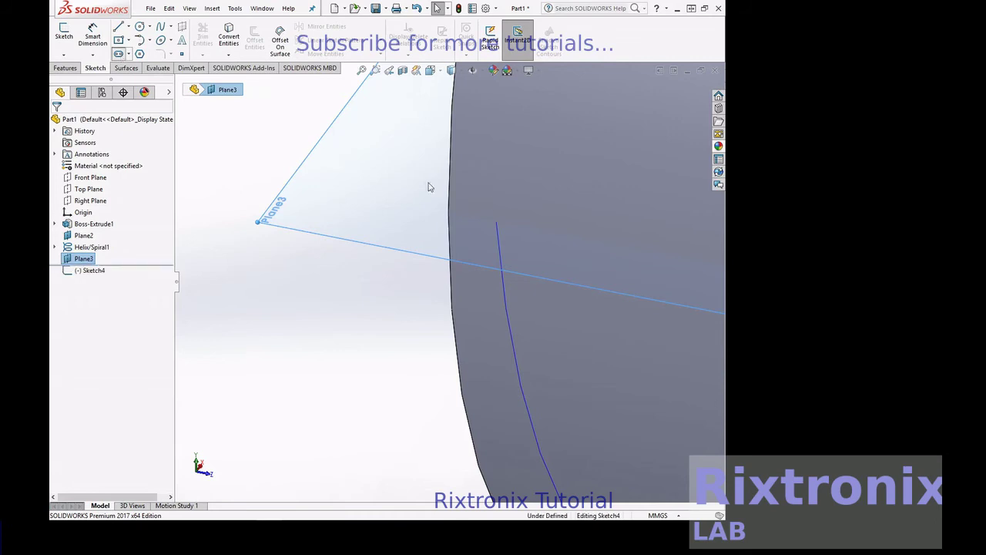
pyautogui.click(484, 207)
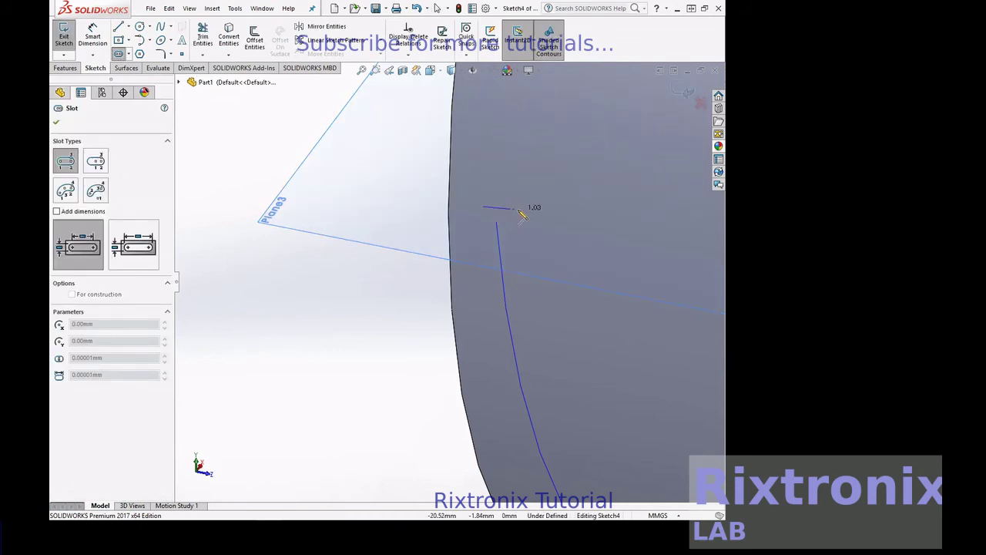
pyautogui.click(518, 208)
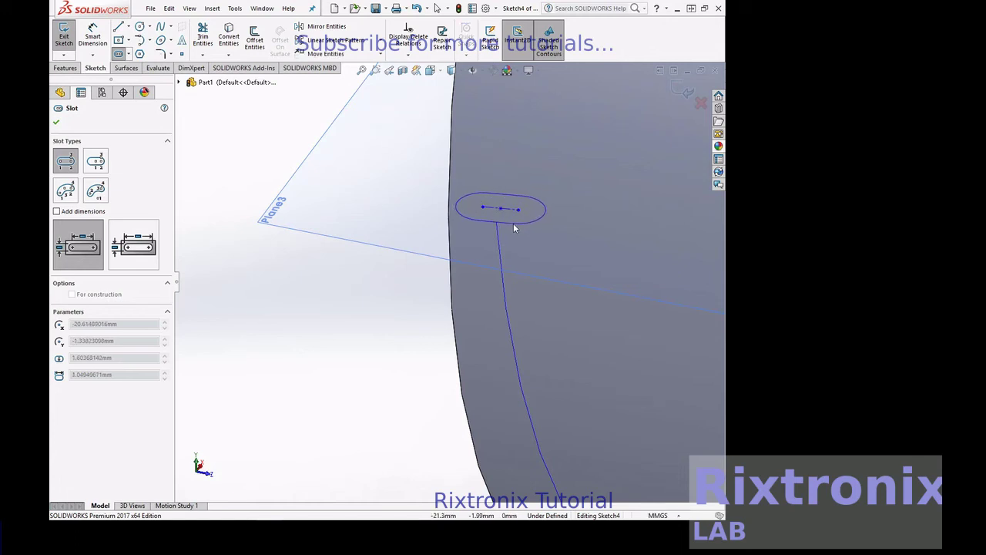
pyautogui.click(515, 223)
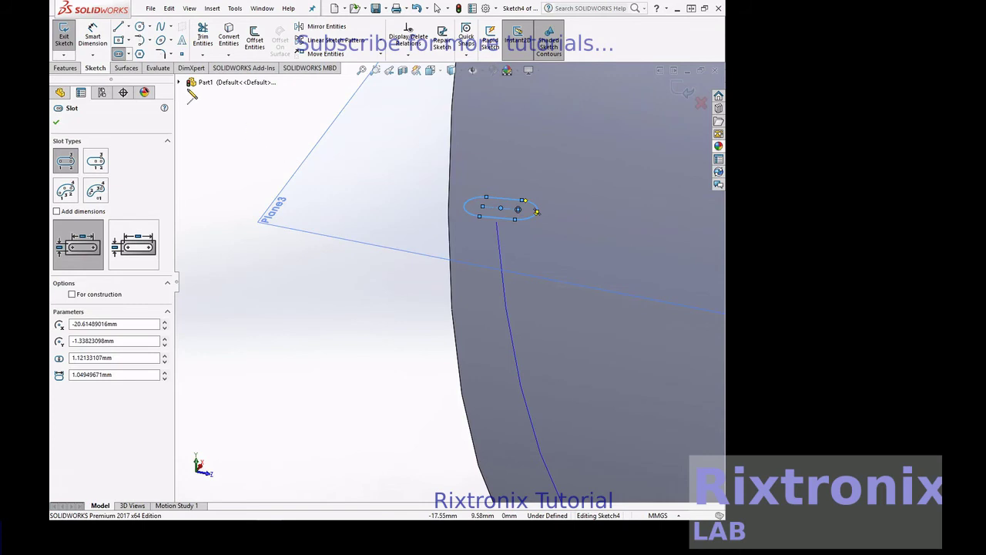
pyautogui.click(64, 38)
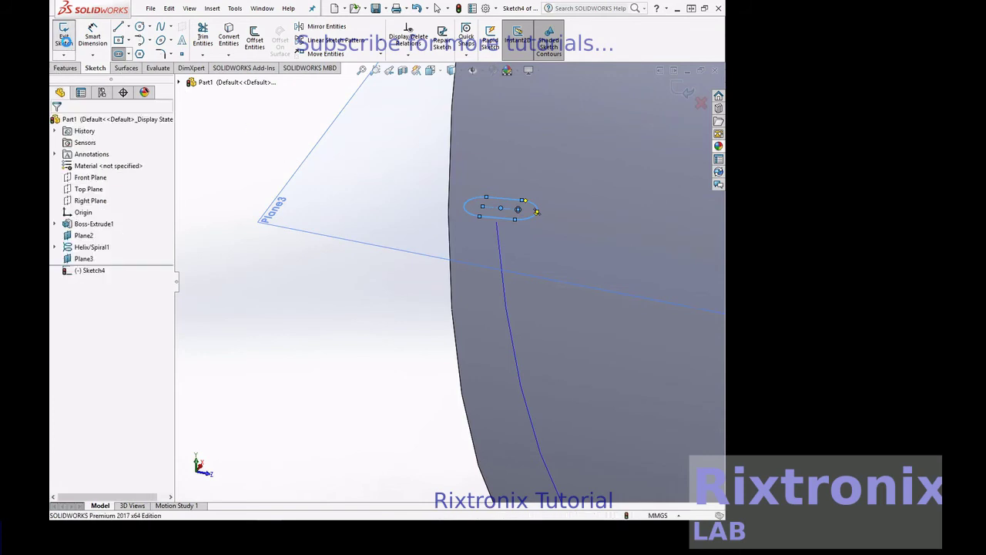
pyautogui.click(91, 270)
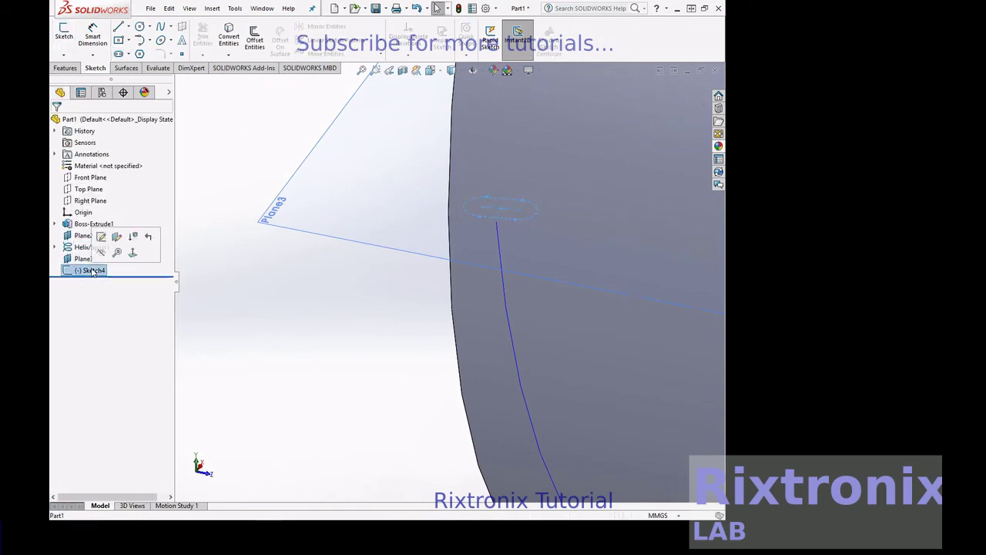
# Step: Create a Swept Boss/Base with Sketch4 as profile and Helix/Spiral1 as path
pyautogui.click(72, 70)
pyautogui.click(135, 31)
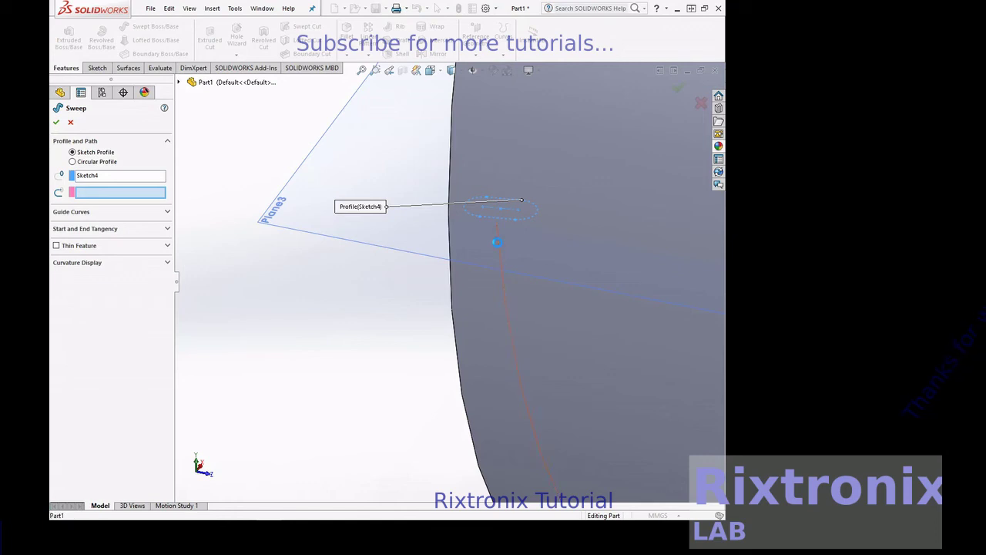
pyautogui.click(498, 244)
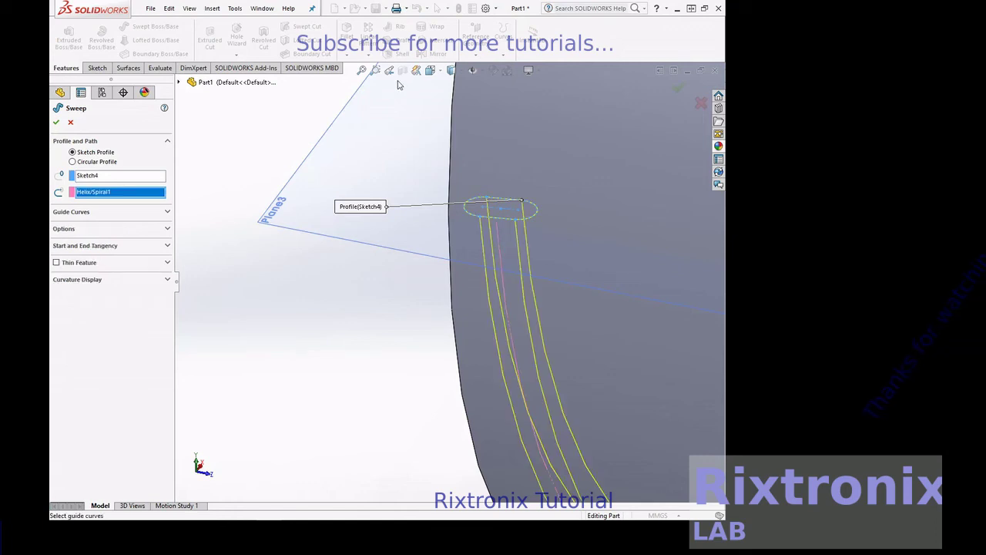
pyautogui.click(361, 70)
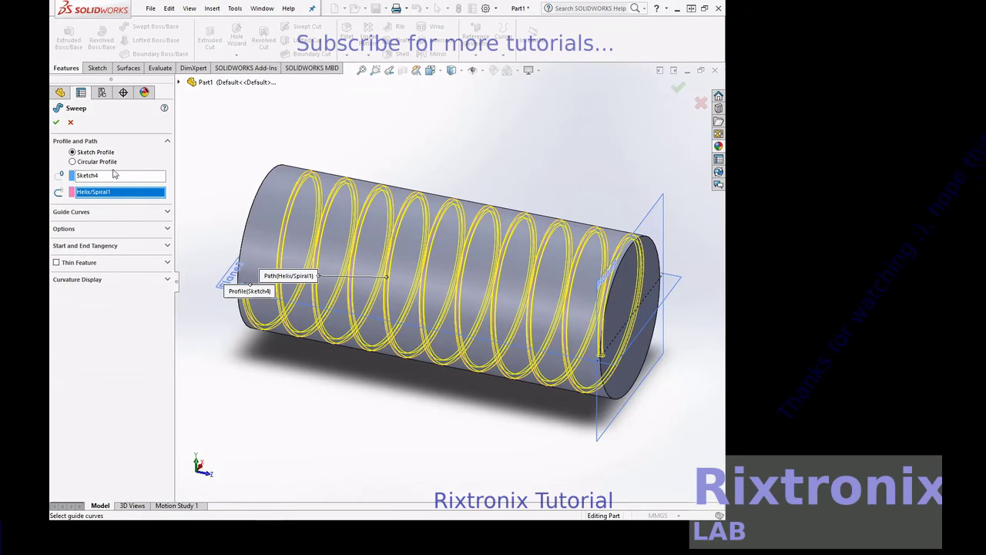
pyautogui.click(57, 123)
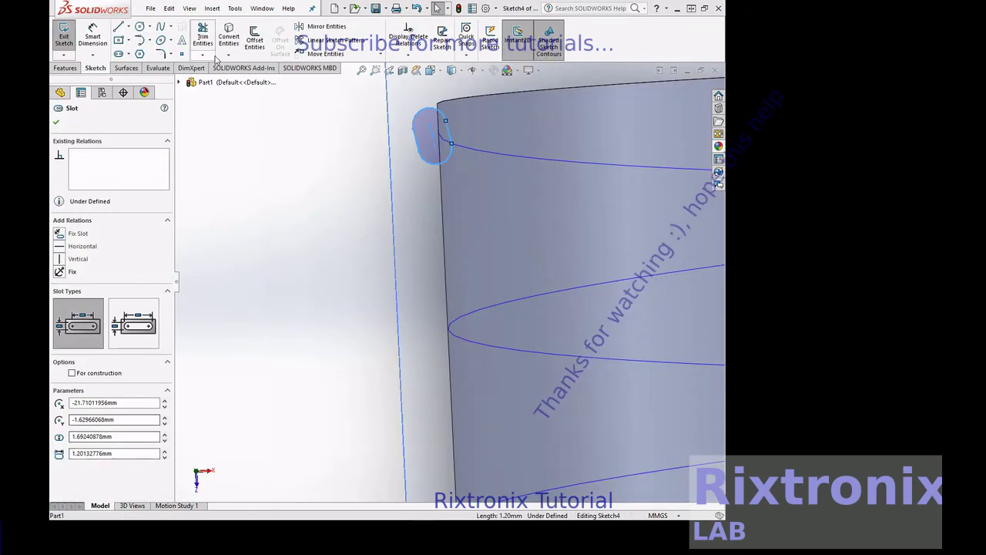
# Step: Close the Slot settings and exit Sketch4 with the enlarged slot profile at the helix end
pyautogui.click(58, 124)
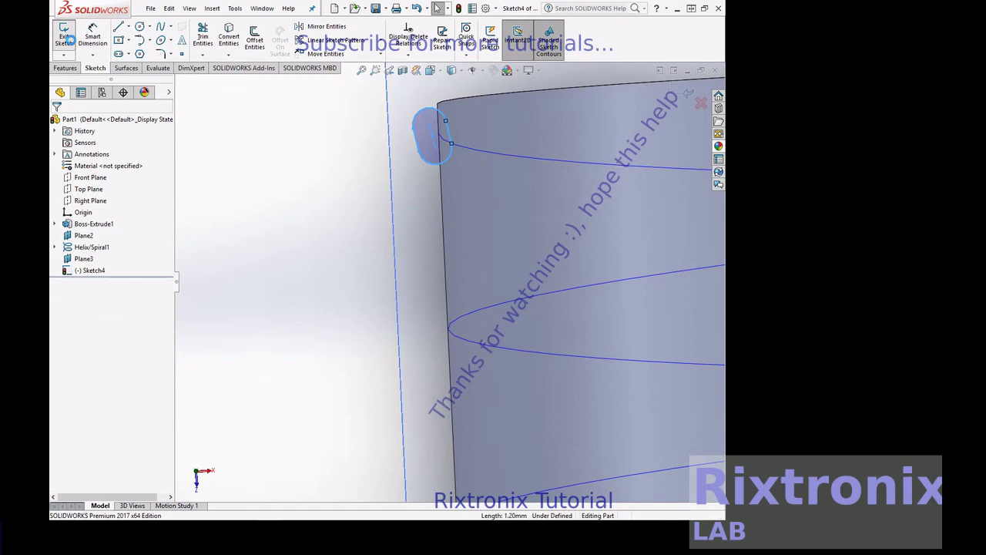
pyautogui.click(66, 40)
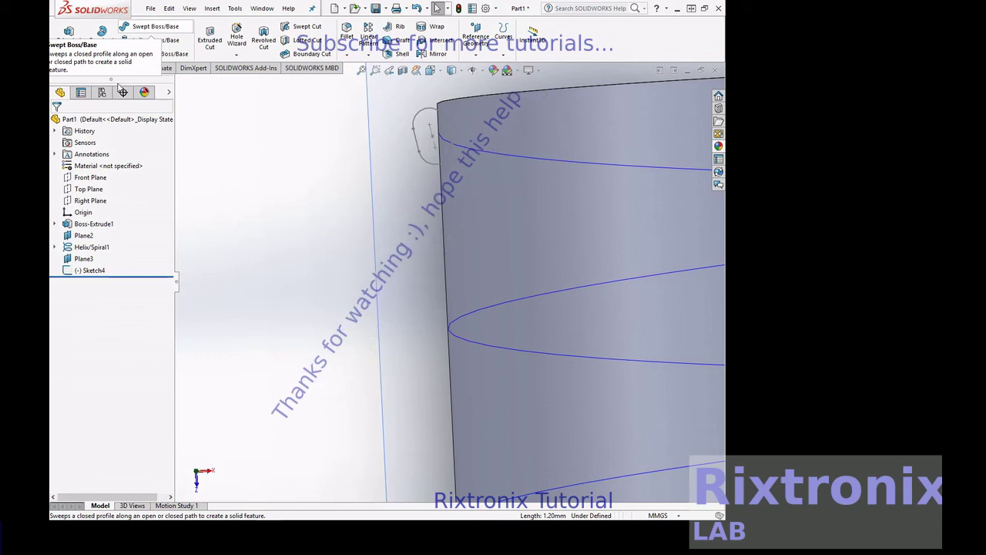
# Step: Create Sweep2 using the Sketch4 slot as profile and Helix/Spiral1 as the path
pyautogui.click(90, 270)
pyautogui.click(137, 29)
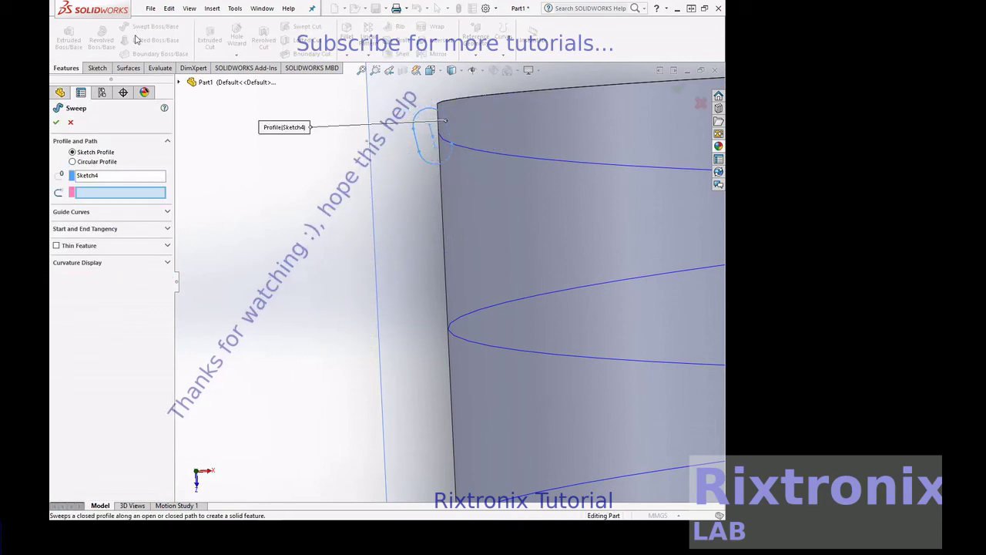
pyautogui.click(479, 149)
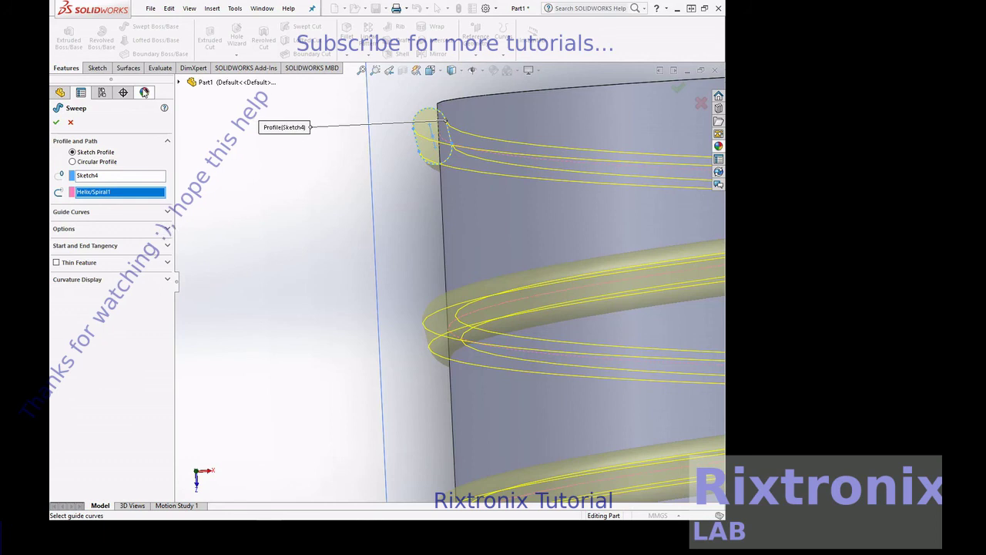
pyautogui.click(361, 70)
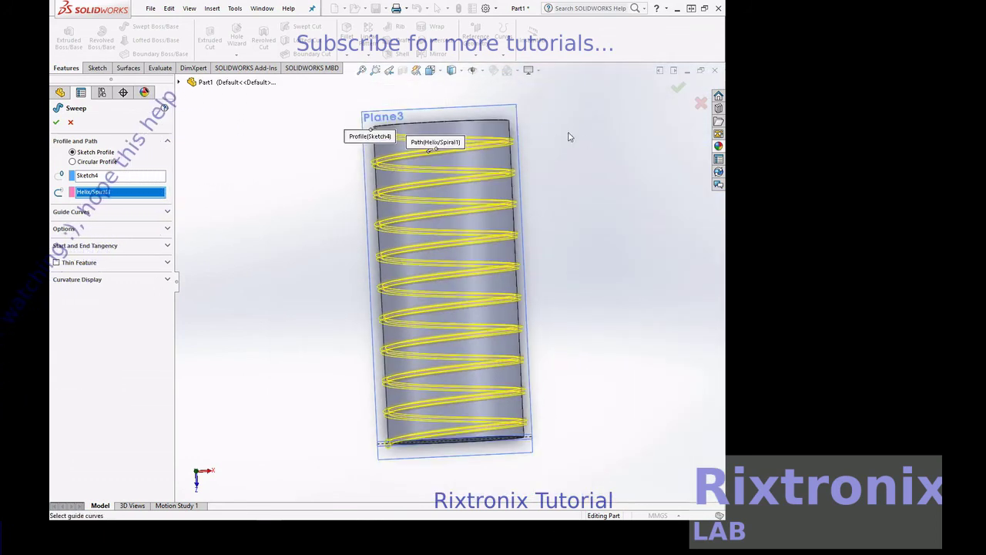
pyautogui.click(375, 70)
pyautogui.moveTo(598, 132); pyautogui.dragTo(385, 279)
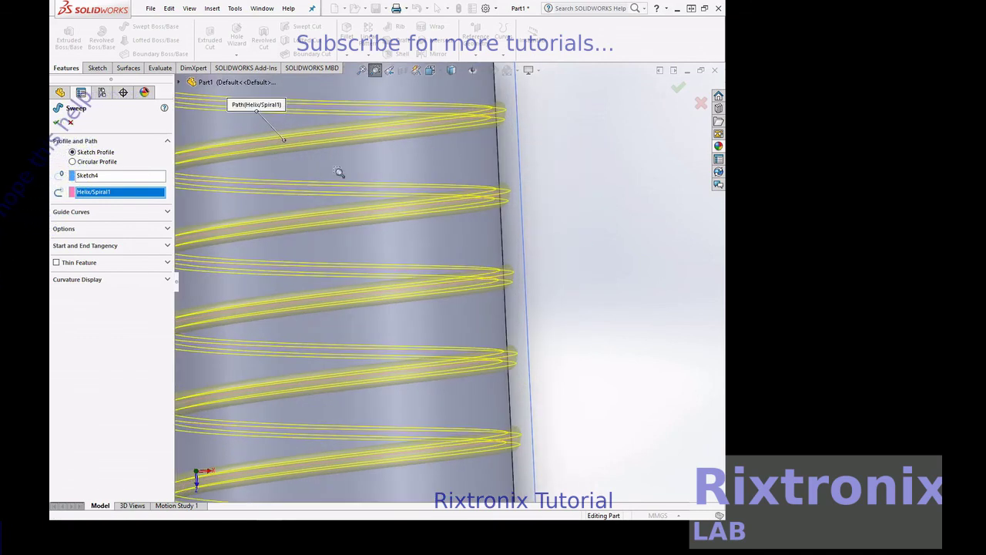
pyautogui.click(58, 124)
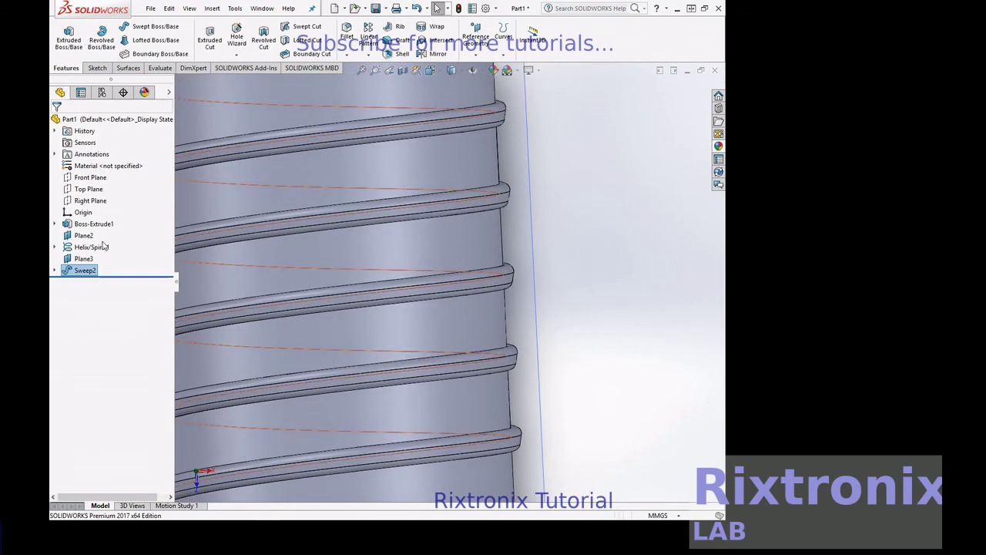
pyautogui.click(363, 71)
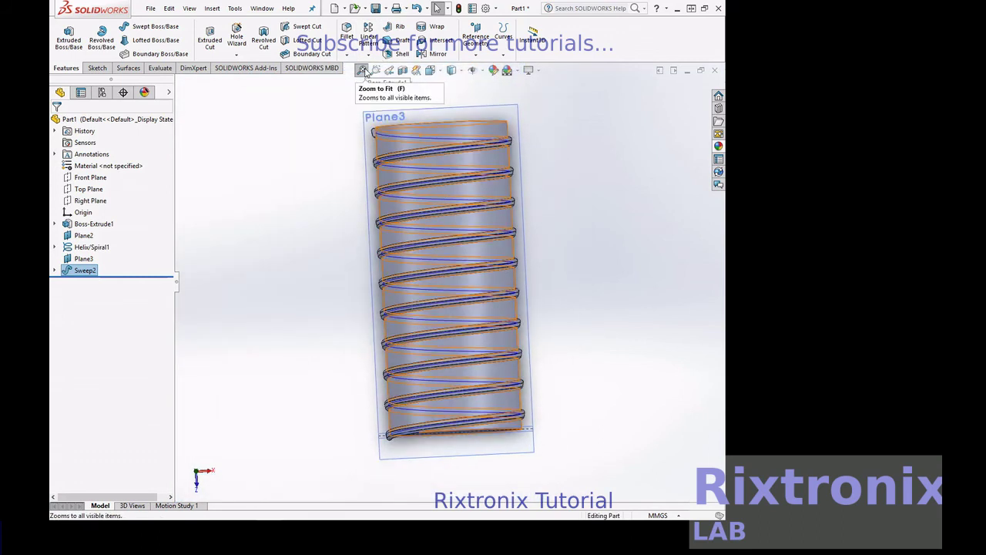
pyautogui.click(273, 179)
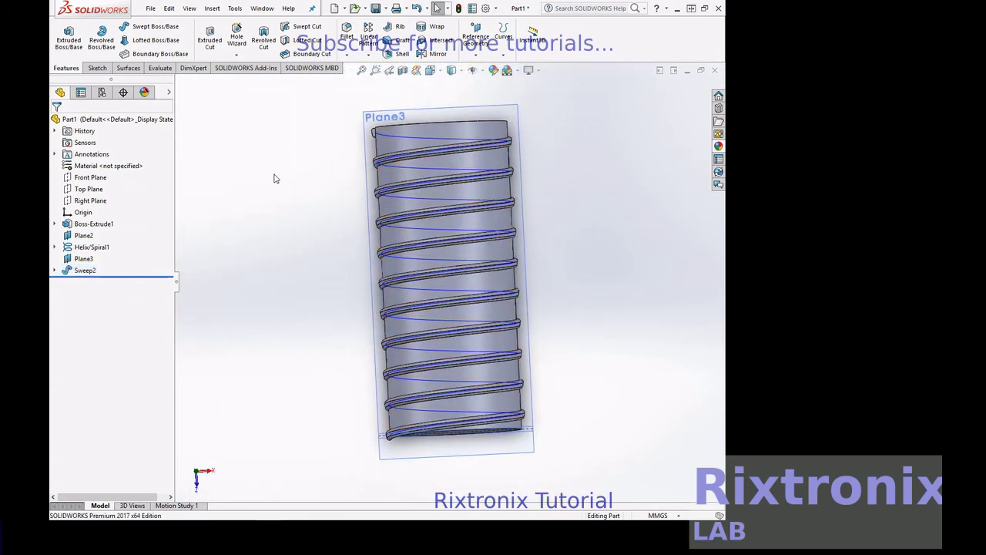